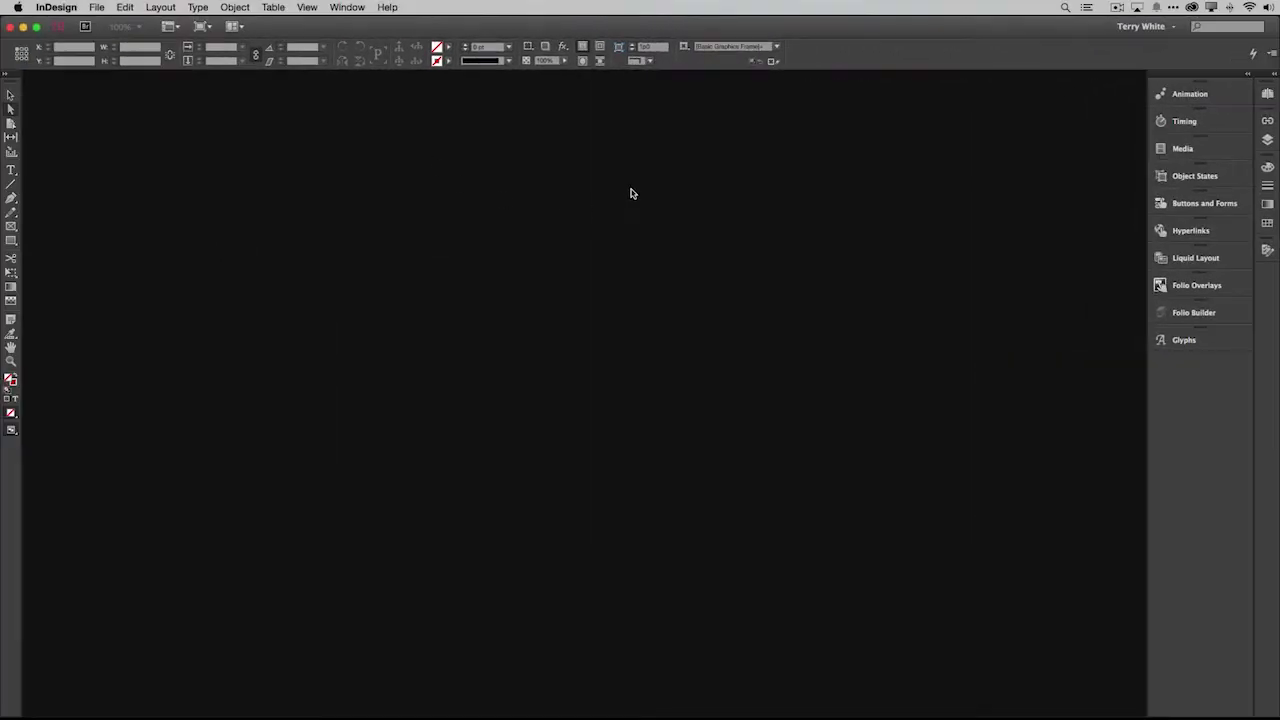
Show the CC Libraries panel on My Library and review its library list and flyout options.
{"action": "left_click", "coordinate": [357, 8]}
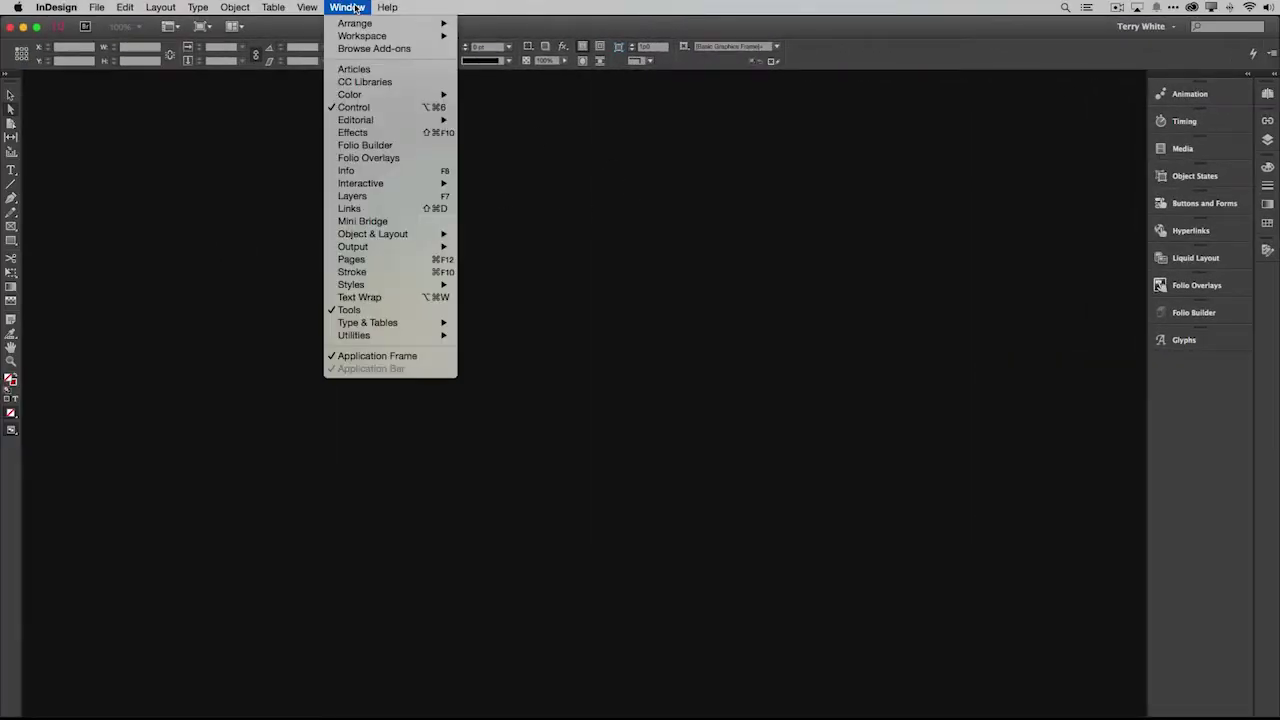
{"action": "left_click", "coordinate": [405, 83]}
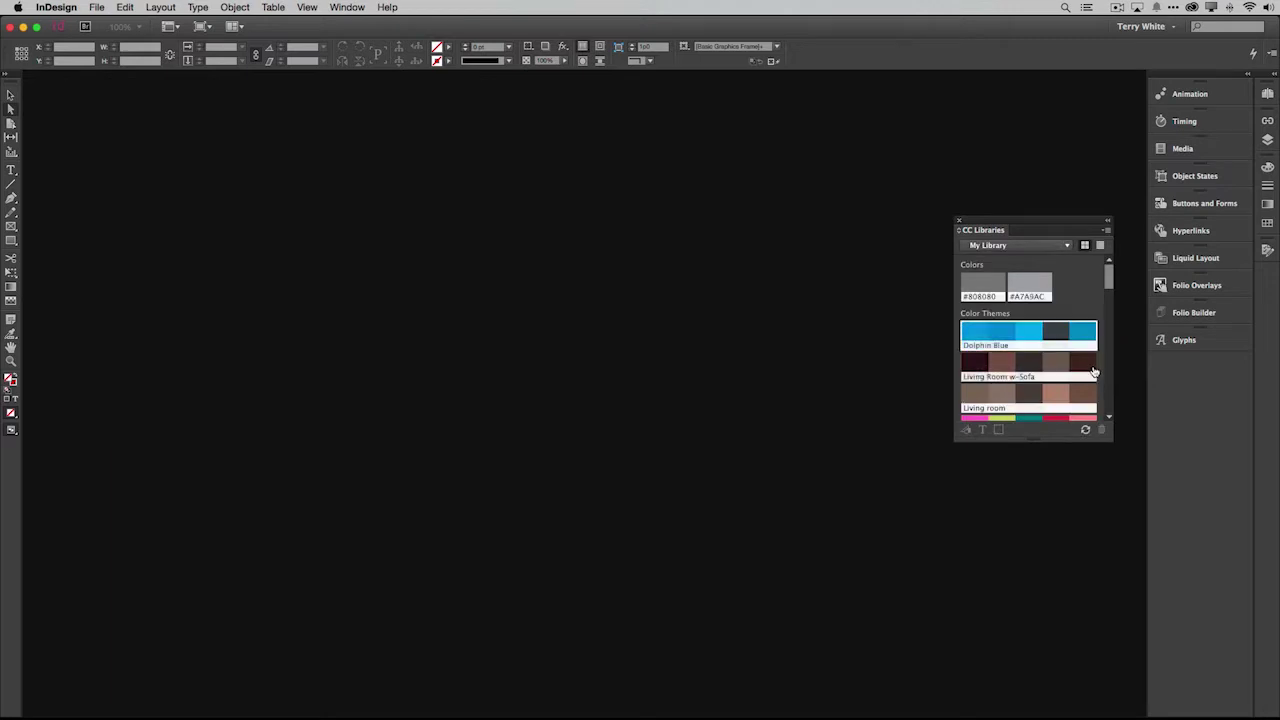
{"action": "left_click", "coordinate": [1038, 245]}
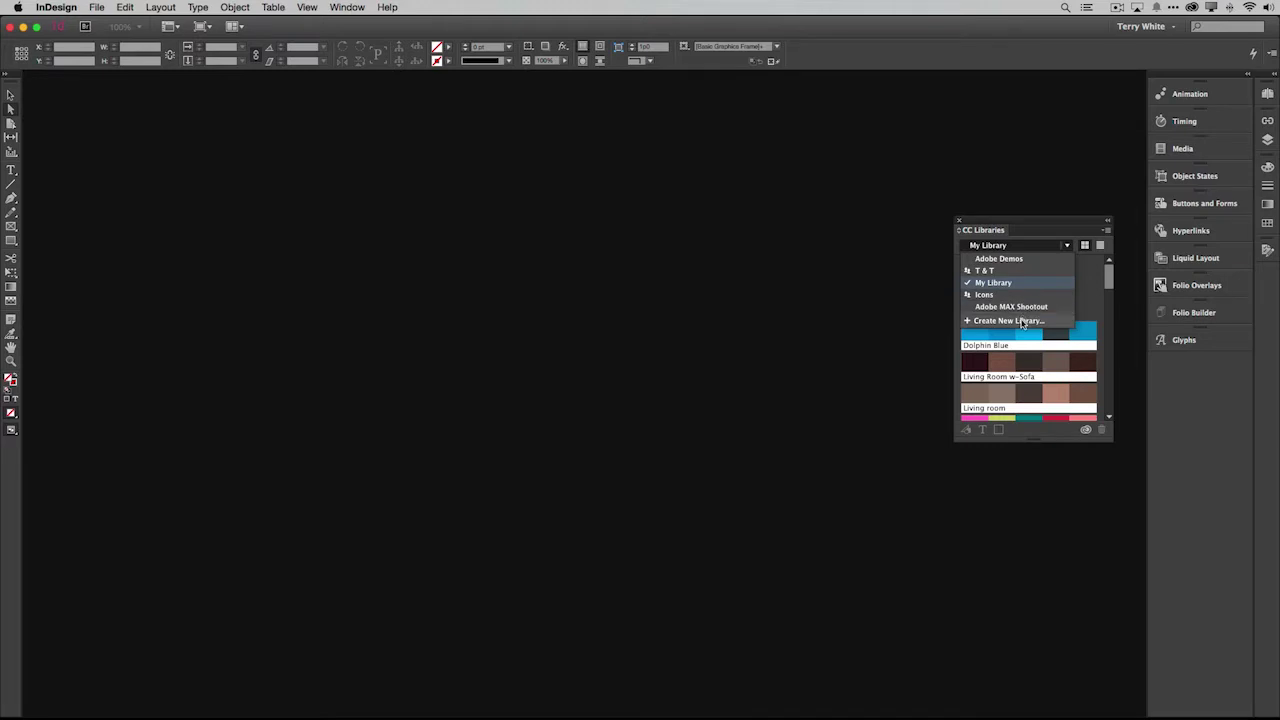
{"action": "left_click", "coordinate": [1106, 231]}
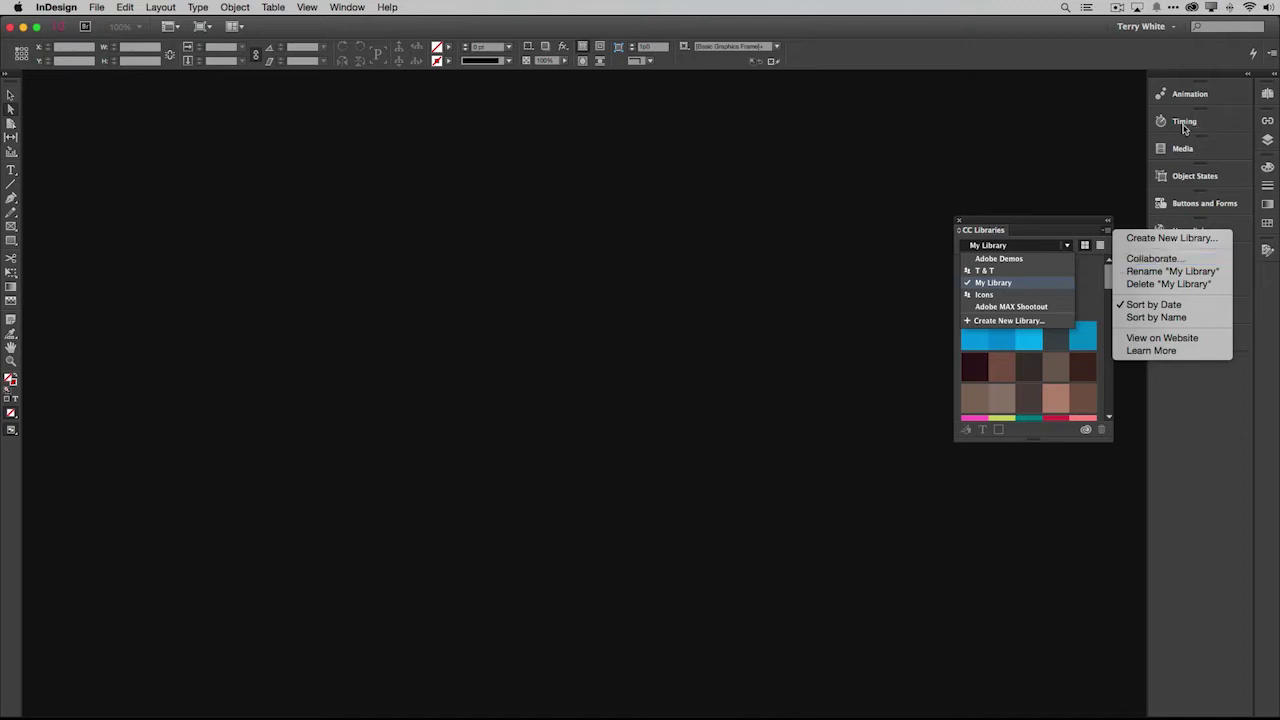
{"action": "left_click", "coordinate": [1068, 224]}
{"action": "left_click", "coordinate": [920, 224]}
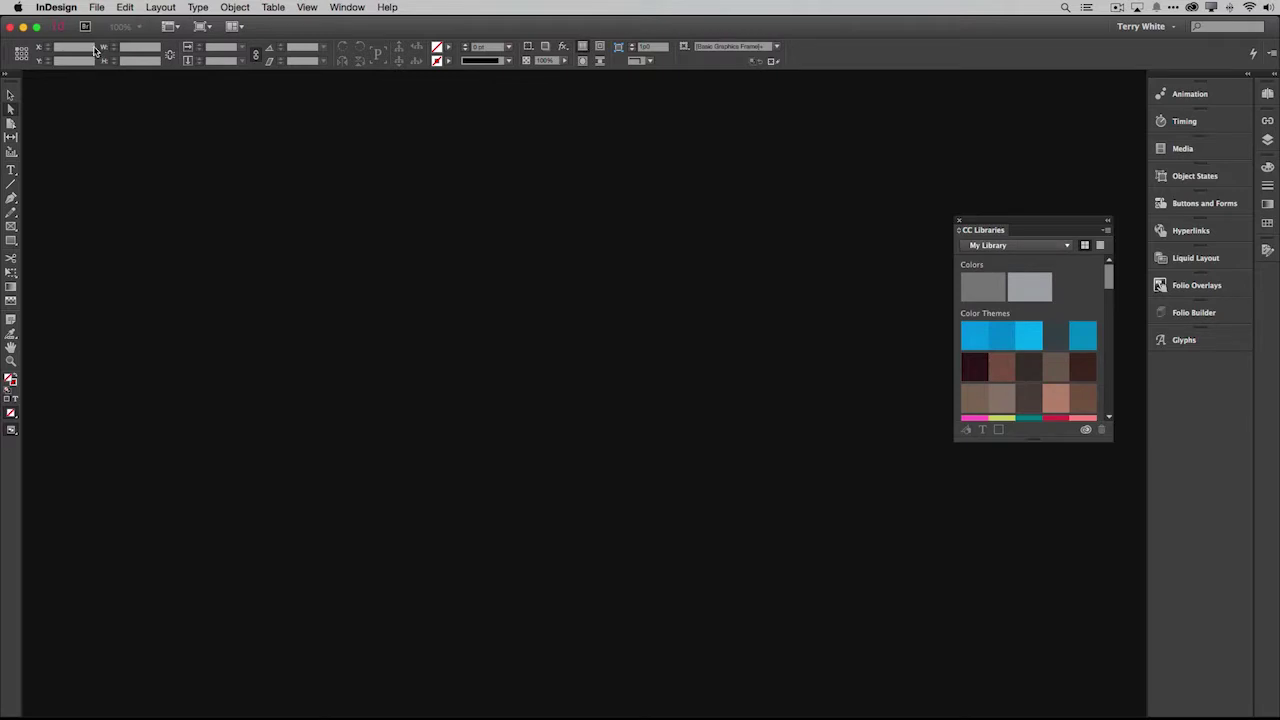
{"action": "left_click", "coordinate": [96, 7]}
Create a new Letter document with Facing Pages turned off.
{"action": "mouse_move", "coordinate": [150, 23]}
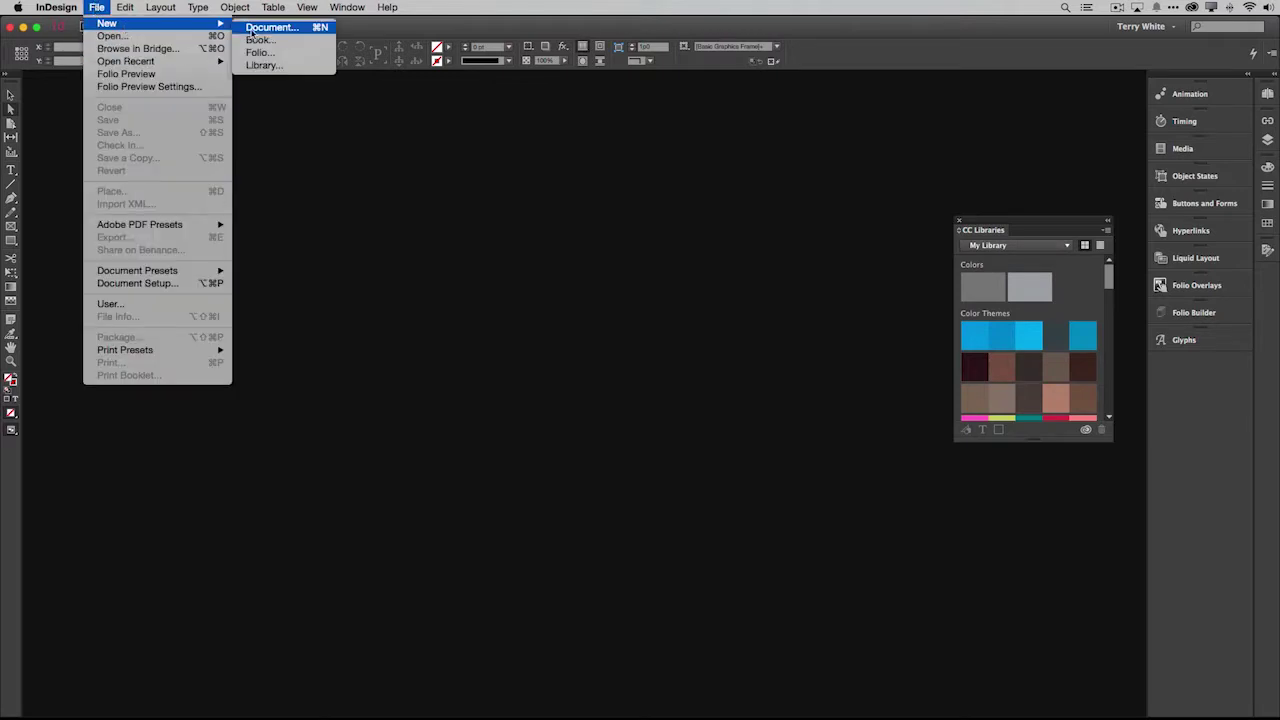
{"action": "left_click", "coordinate": [282, 53]}
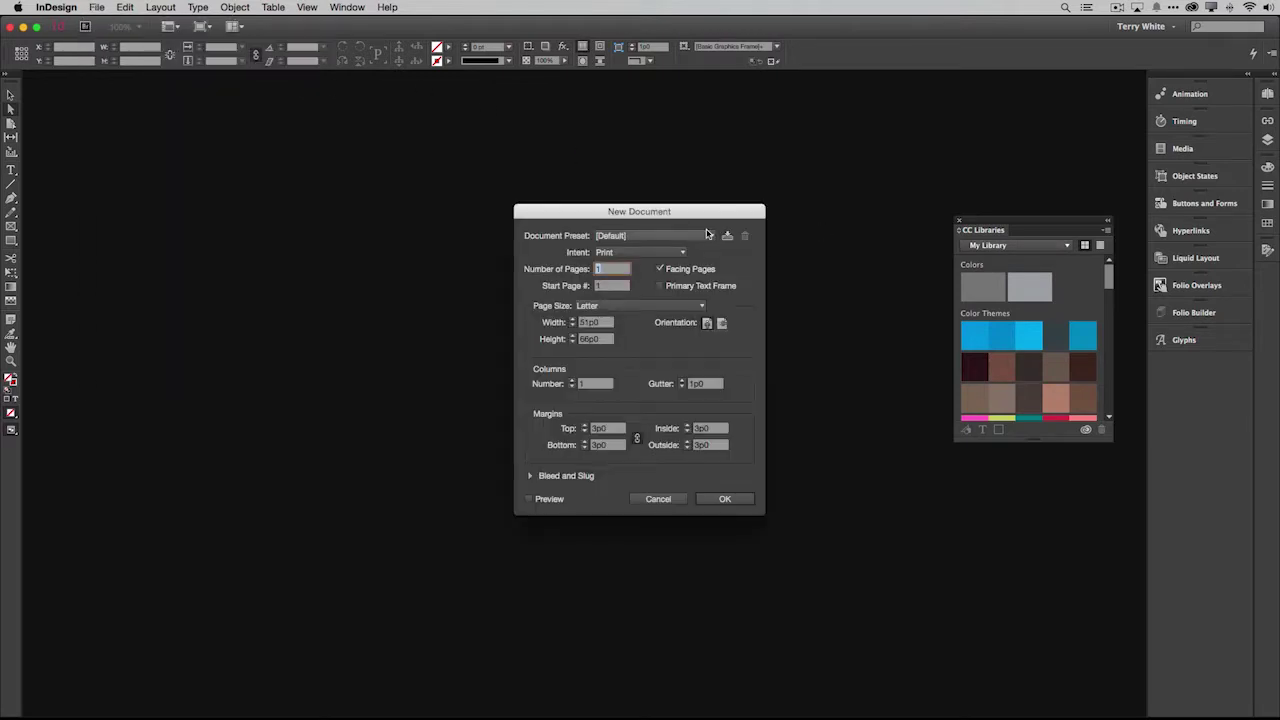
{"action": "left_click", "coordinate": [685, 270]}
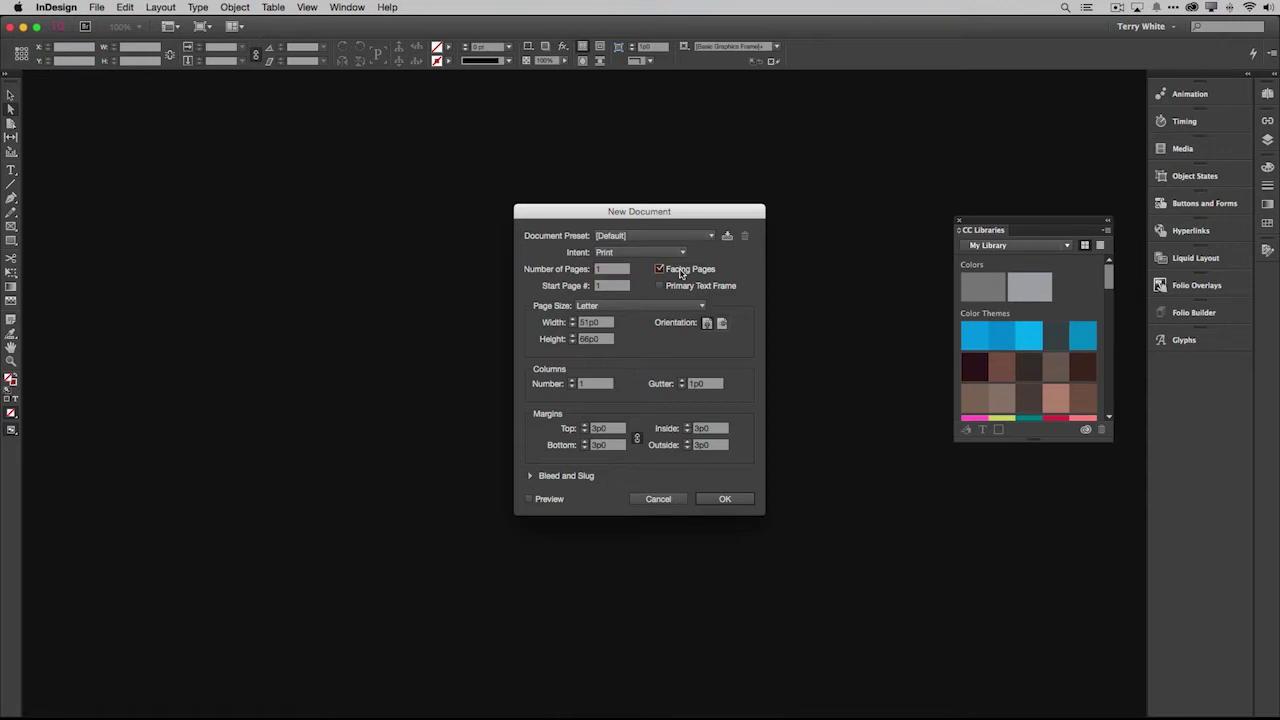
{"action": "left_click", "coordinate": [725, 500]}
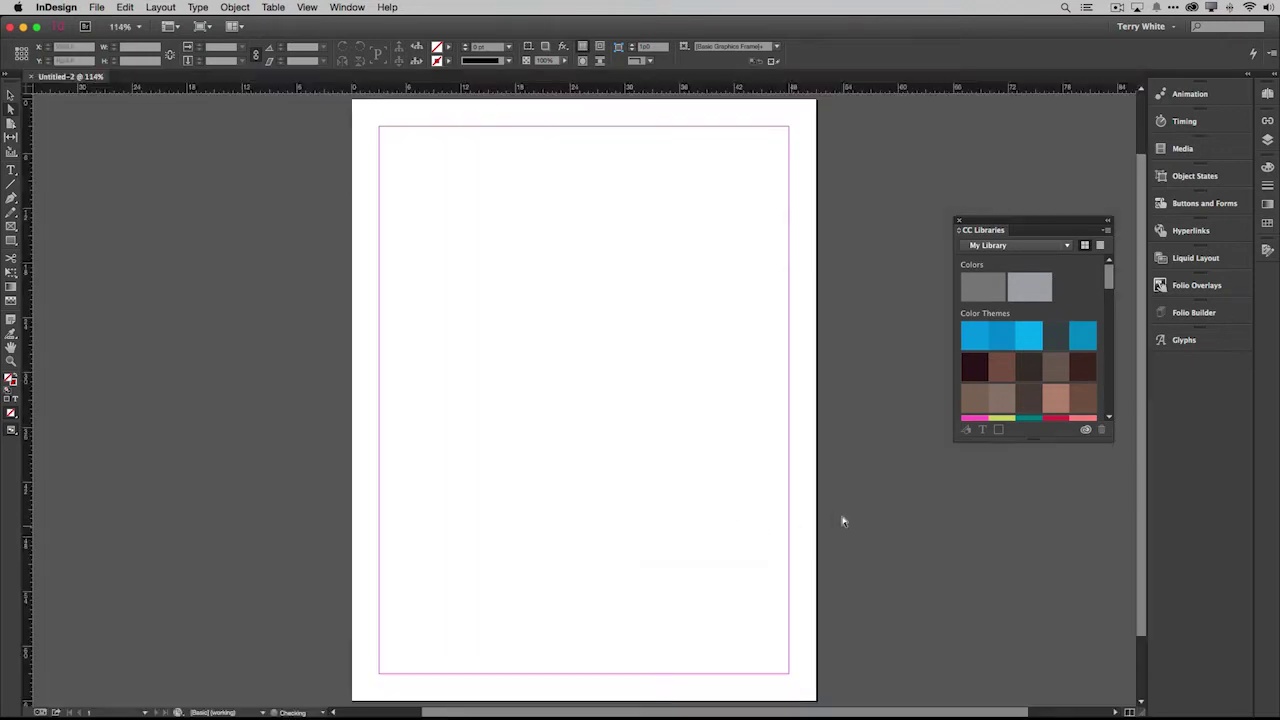
Draw a rectangle across the top third of the page and edit its bottom-left corner point.
{"action": "left_click", "coordinate": [11, 240]}
{"action": "left_click_drag", "start_coordinate": [353, 99], "coordinate": [818, 322]}
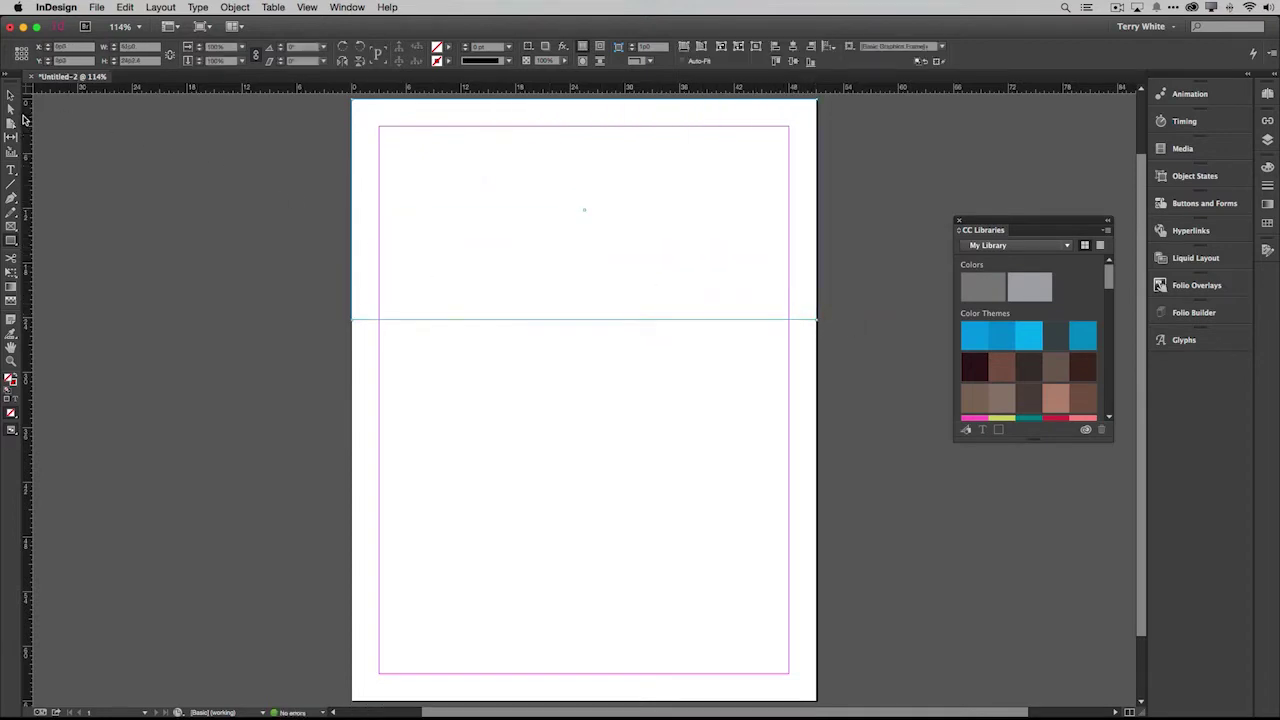
{"action": "left_click", "coordinate": [12, 110]}
{"action": "left_click", "coordinate": [360, 330]}
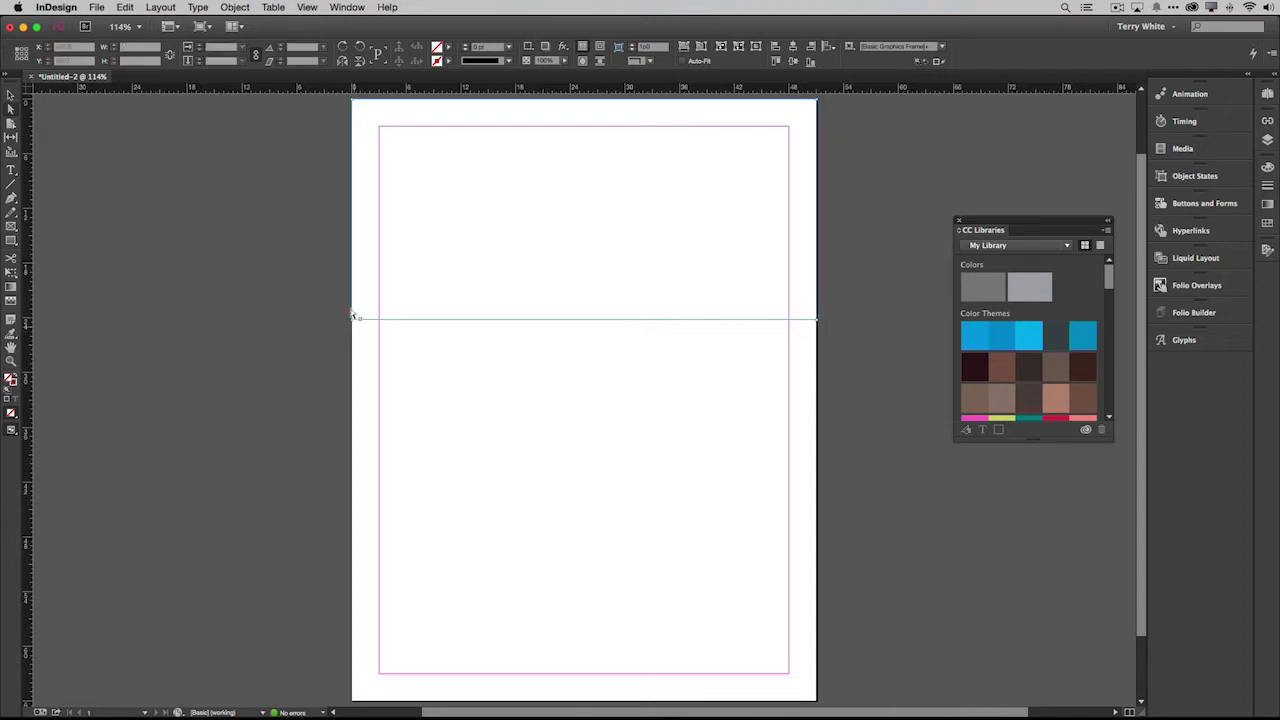
{"action": "left_click", "coordinate": [354, 321]}
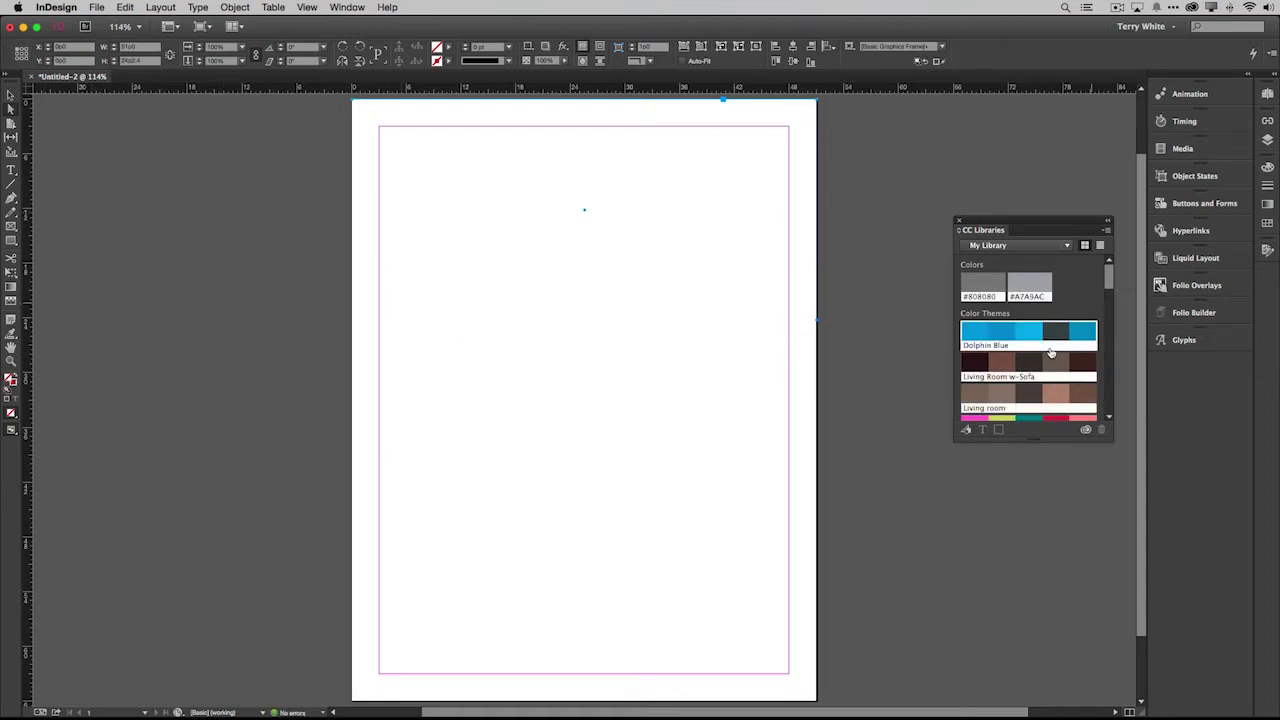
Fill the triangle with the Kim theme's yellow-green swatch and return to the Selection Tool.
{"action": "scroll", "coordinate": [1014, 381], "scroll_direction": "down", "scroll_amount": 3}
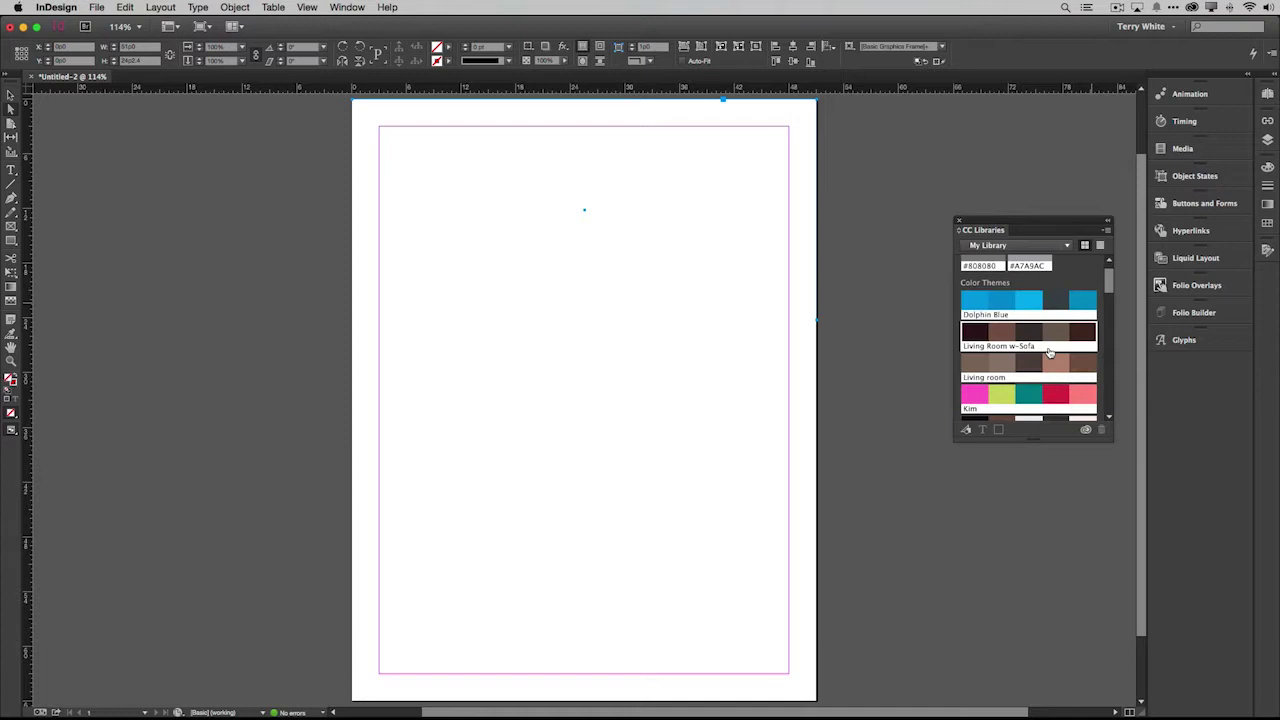
{"action": "left_click", "coordinate": [1005, 384]}
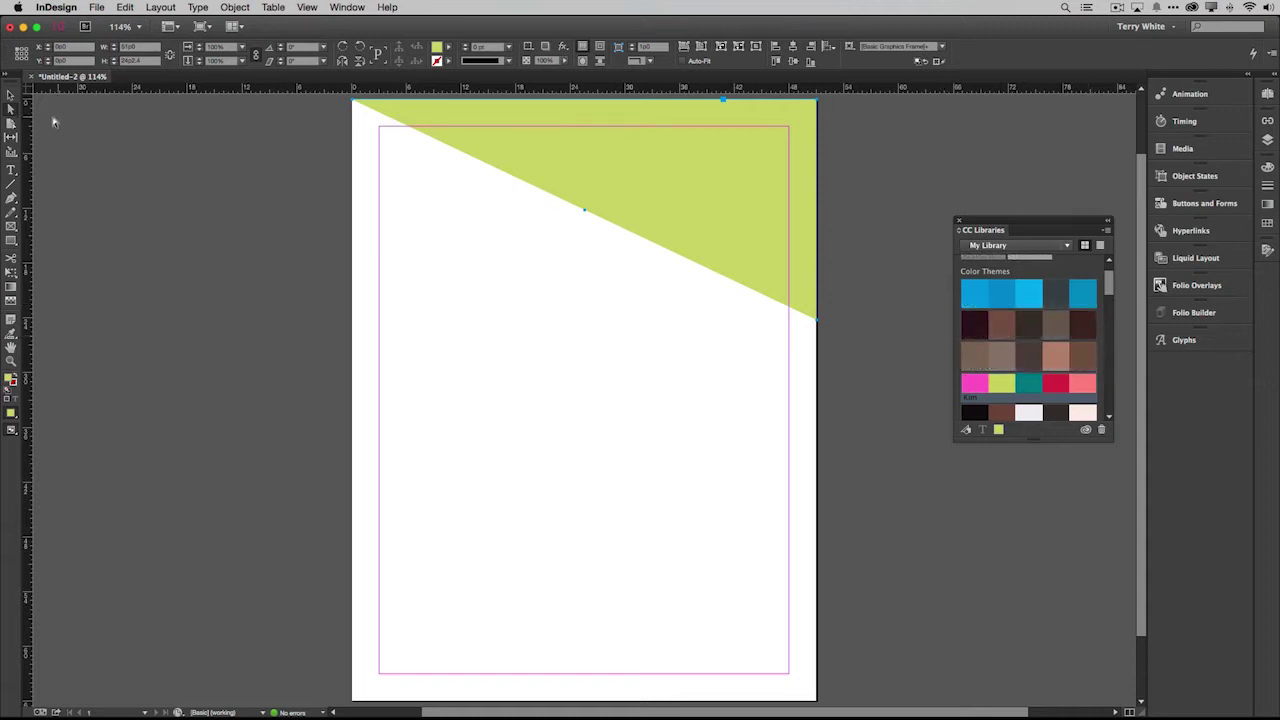
{"action": "key", "text": "v"}
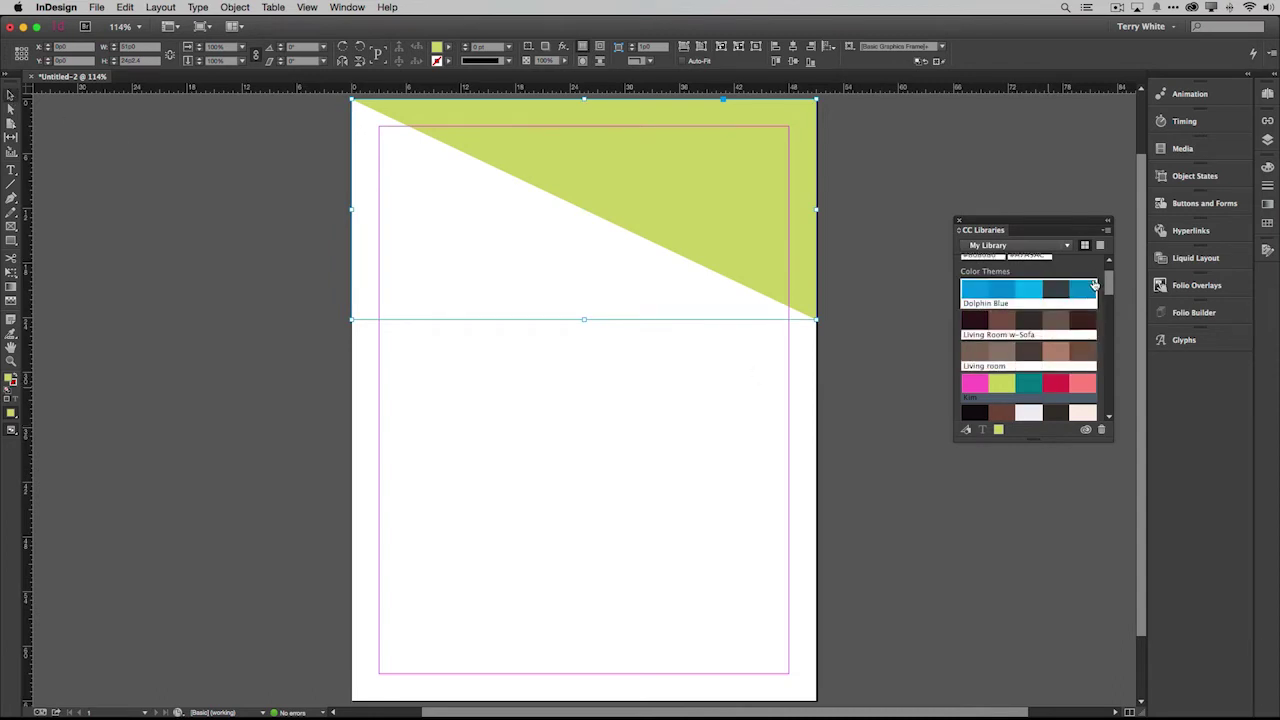
{"action": "scroll", "coordinate": [1107, 298], "scroll_direction": "up", "scroll_amount": 3}
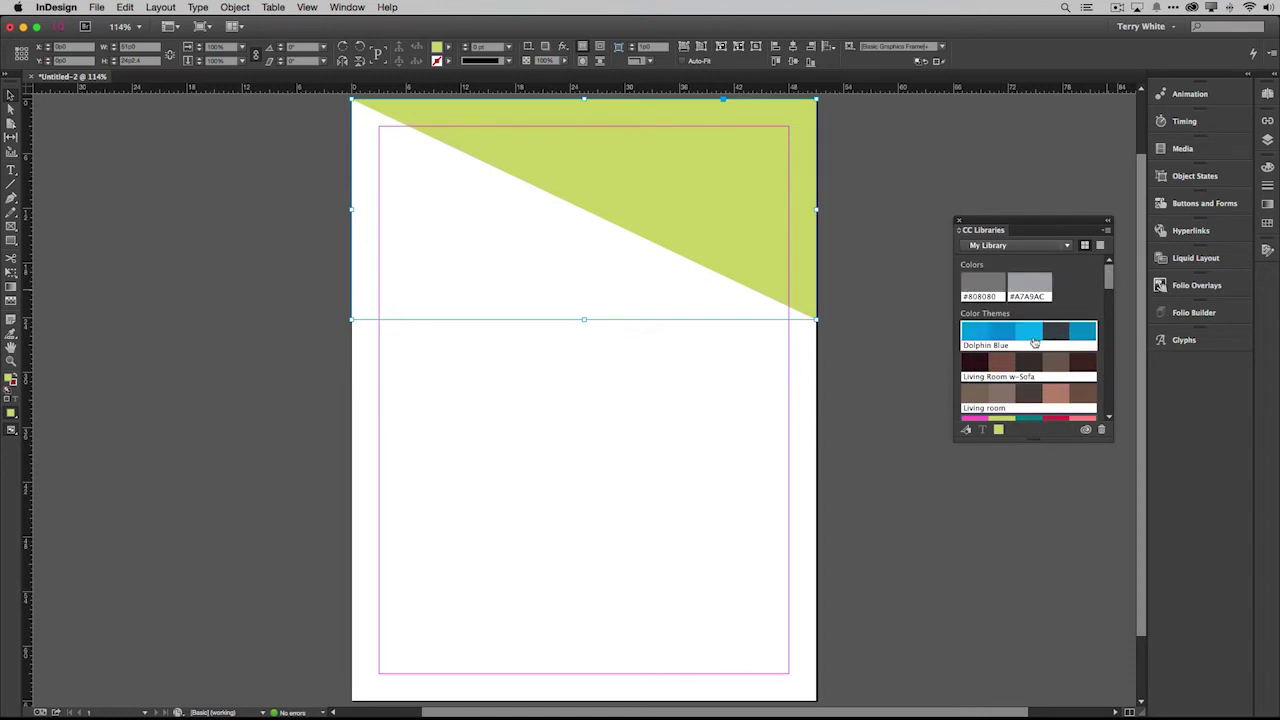
{"action": "left_click_drag", "start_coordinate": [1108, 277], "coordinate": [1109, 311]}
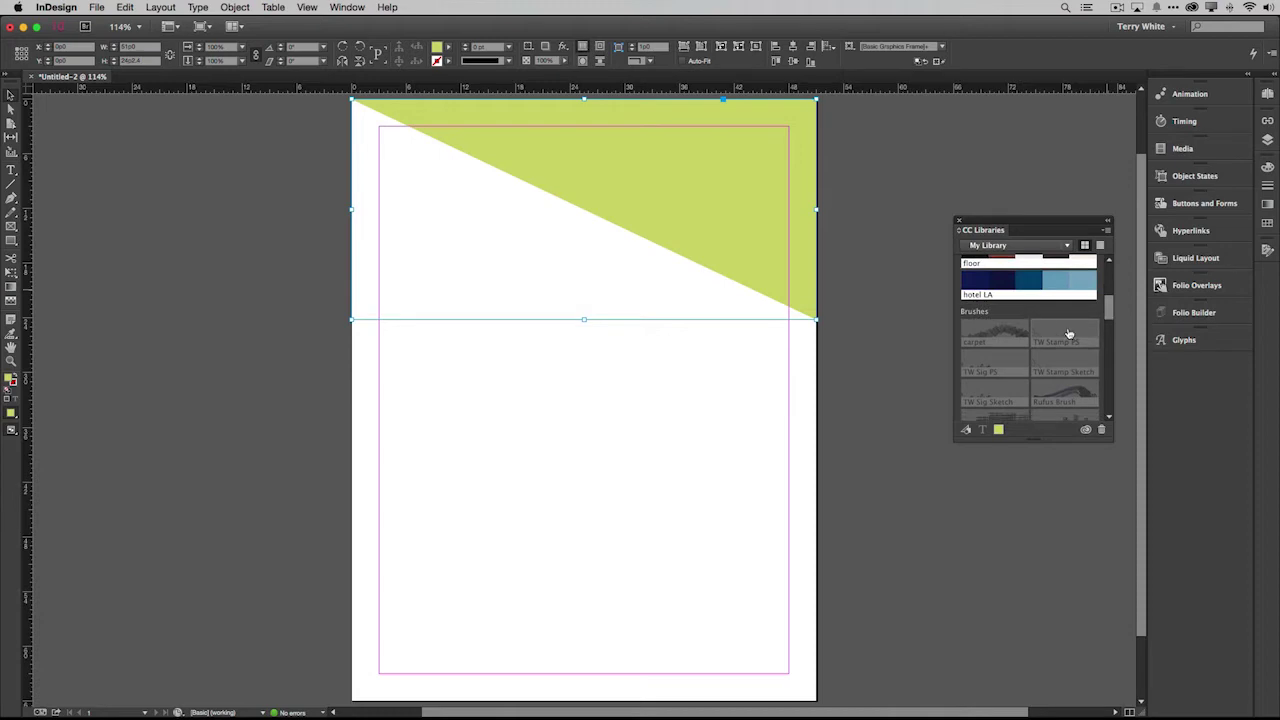
{"action": "mouse_move", "coordinate": [1069, 333]}
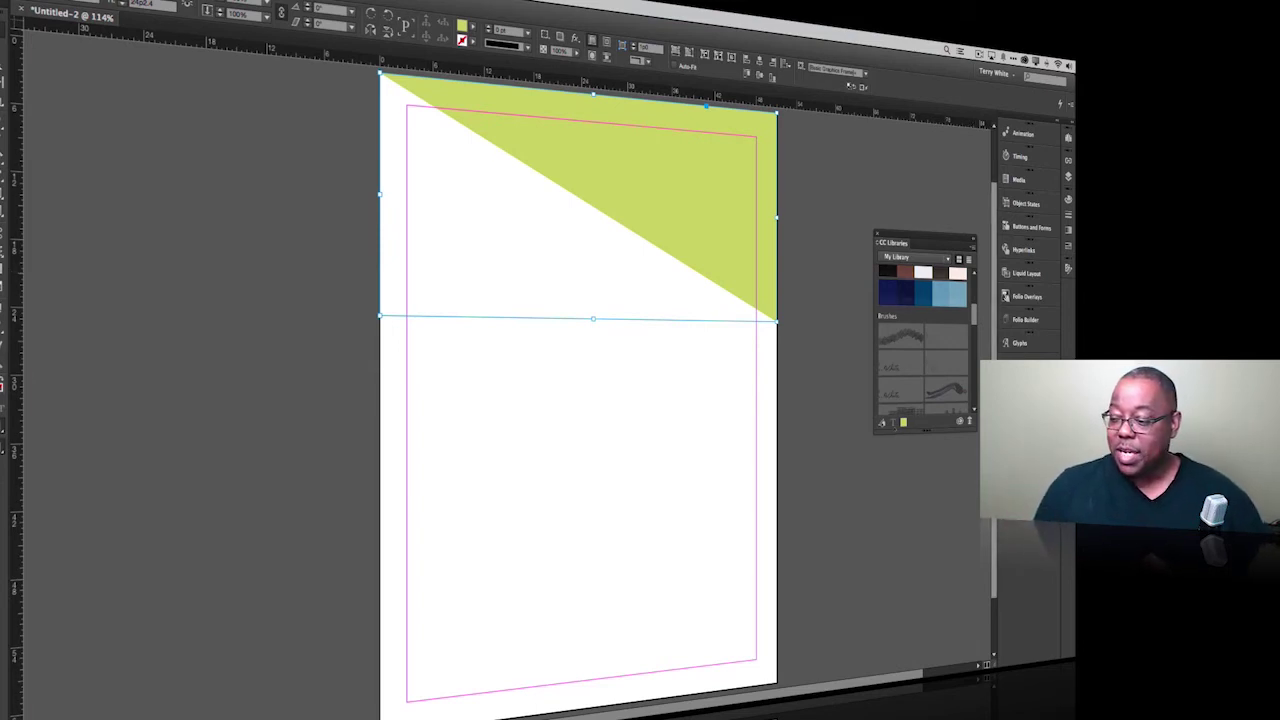
{"action": "scroll", "coordinate": [974, 335], "scroll_direction": "down", "scroll_amount": 3}
{"action": "scroll", "coordinate": [974, 346], "scroll_direction": "down", "scroll_amount": 3}
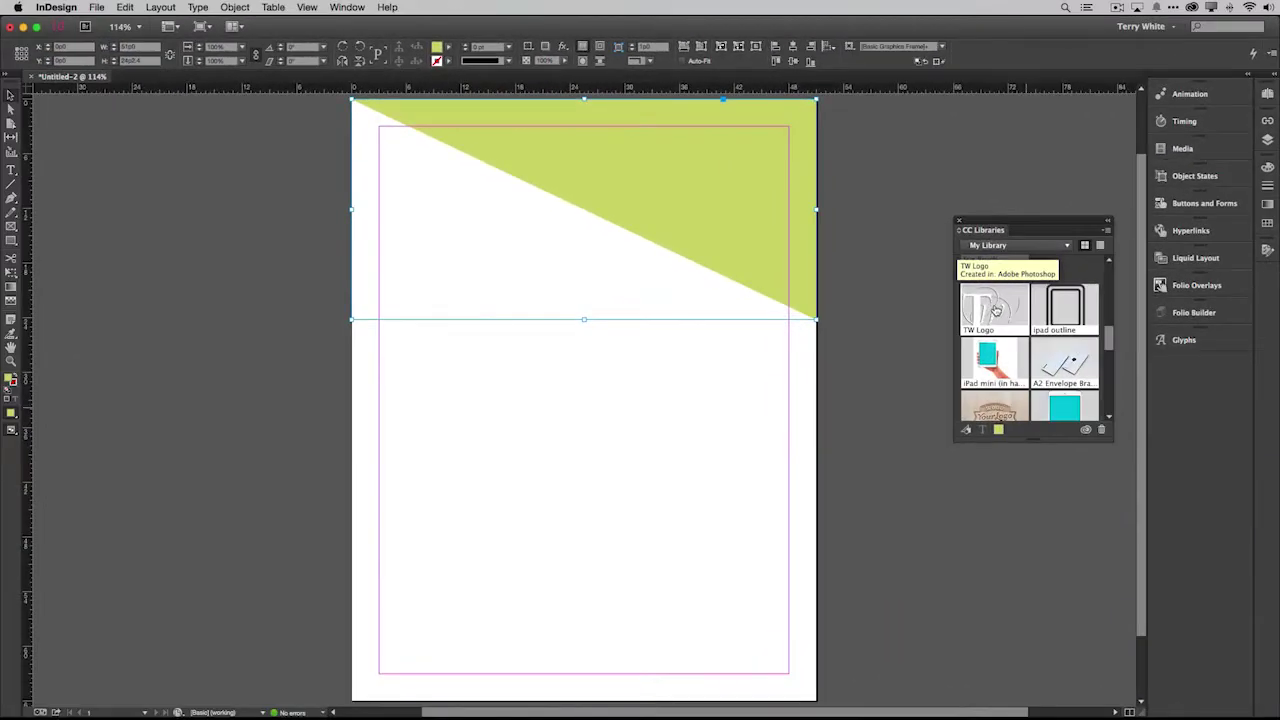
Place TW Logo on the page with High Quality Display and move it to the top-left corner.
{"action": "left_click_drag", "start_coordinate": [996, 310], "coordinate": [520, 405]}
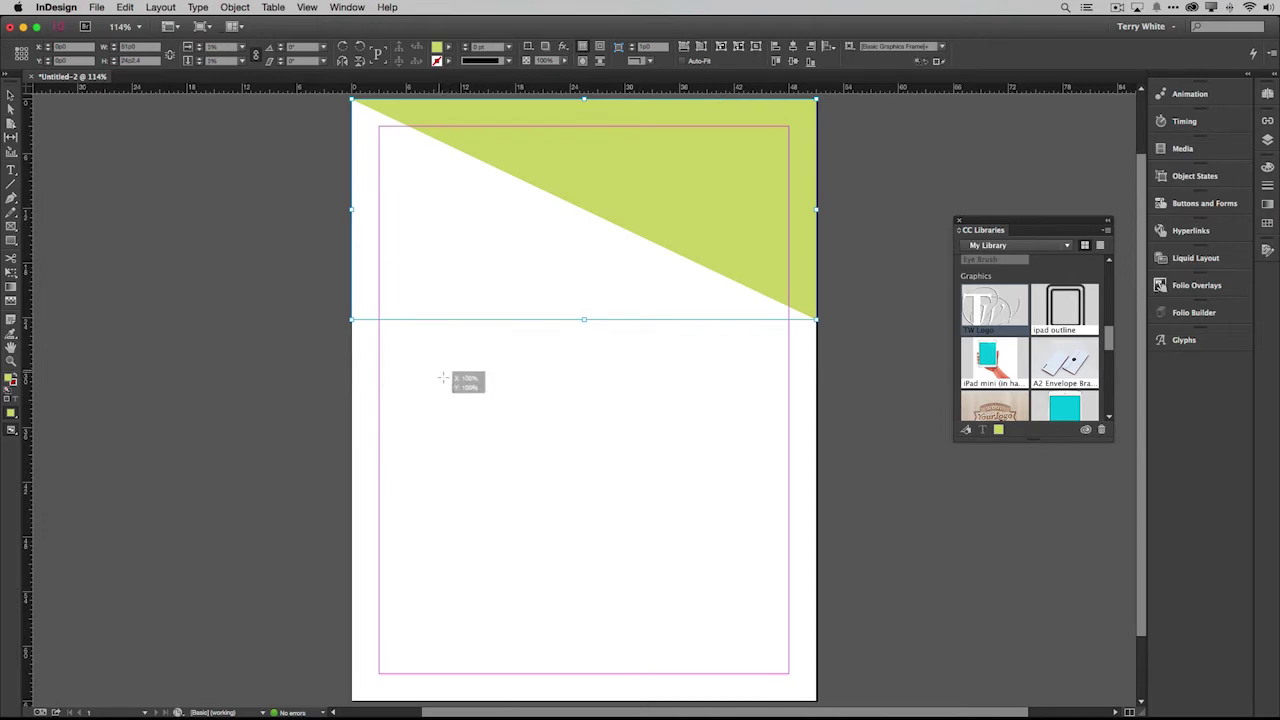
{"action": "left_click_drag", "start_coordinate": [438, 370], "coordinate": [542, 446]}
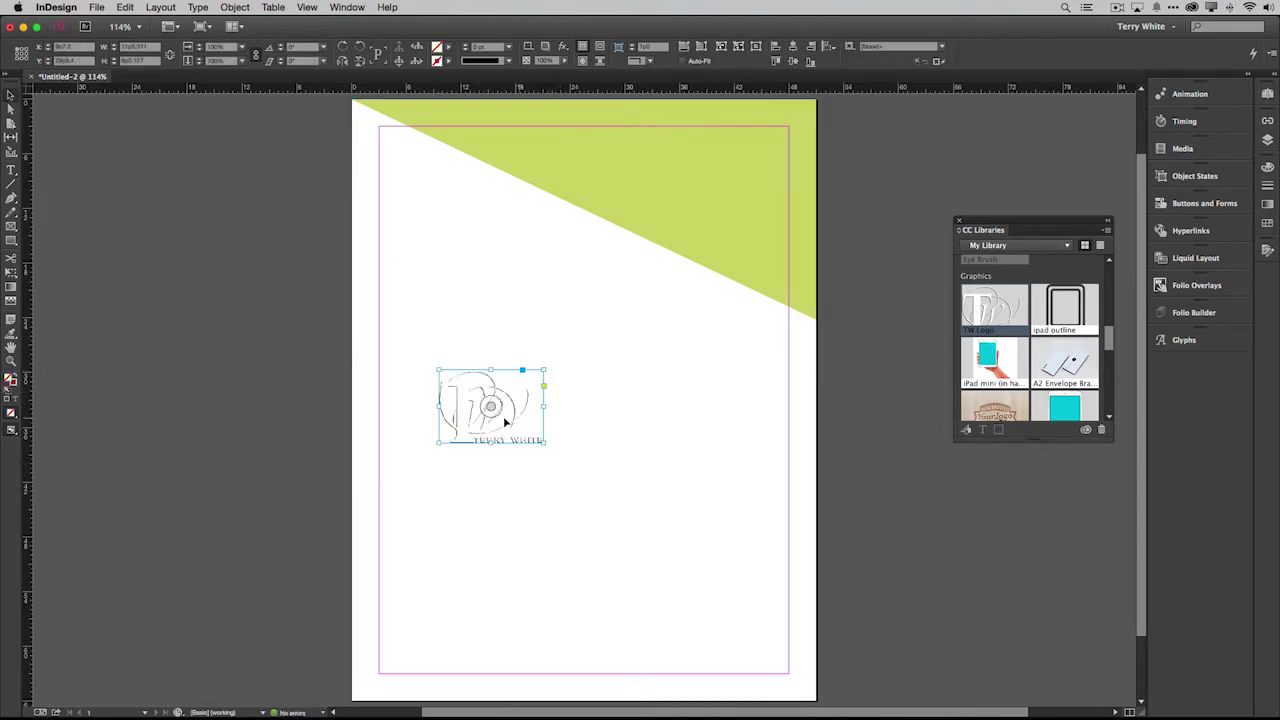
{"action": "right_click", "coordinate": [503, 416]}
{"action": "mouse_move", "coordinate": [532, 582]}
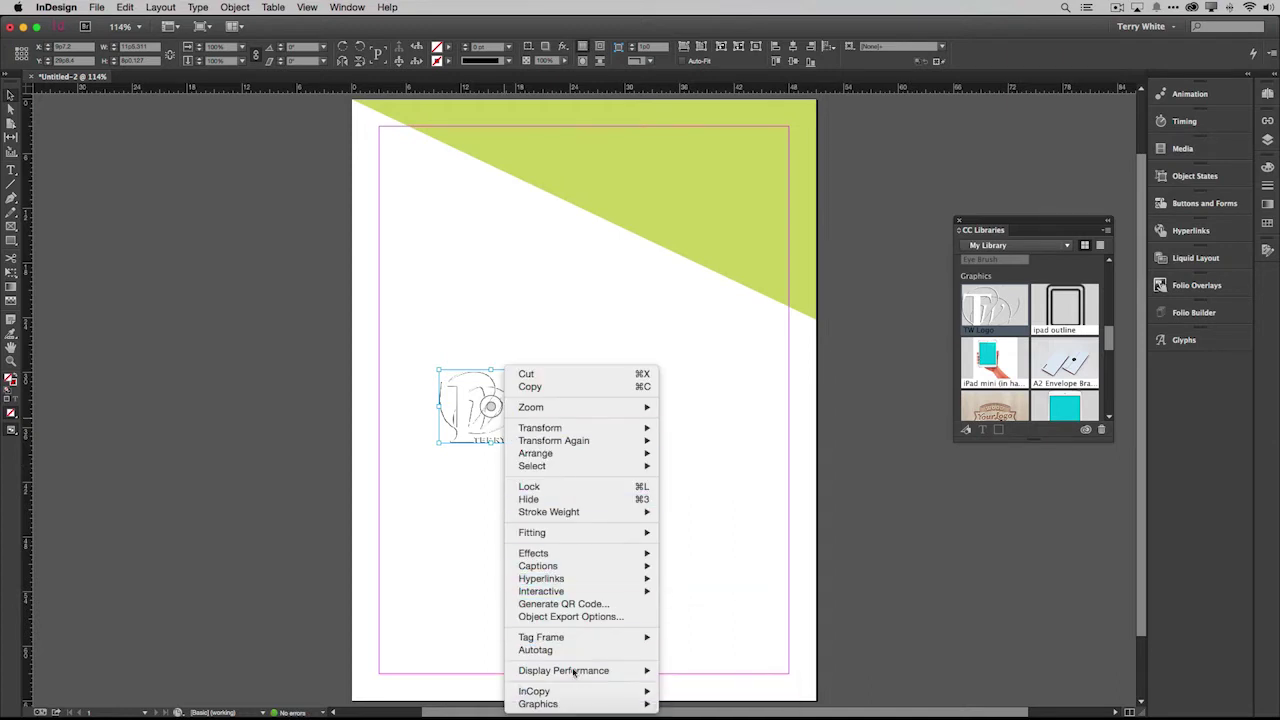
{"action": "mouse_move", "coordinate": [576, 671]}
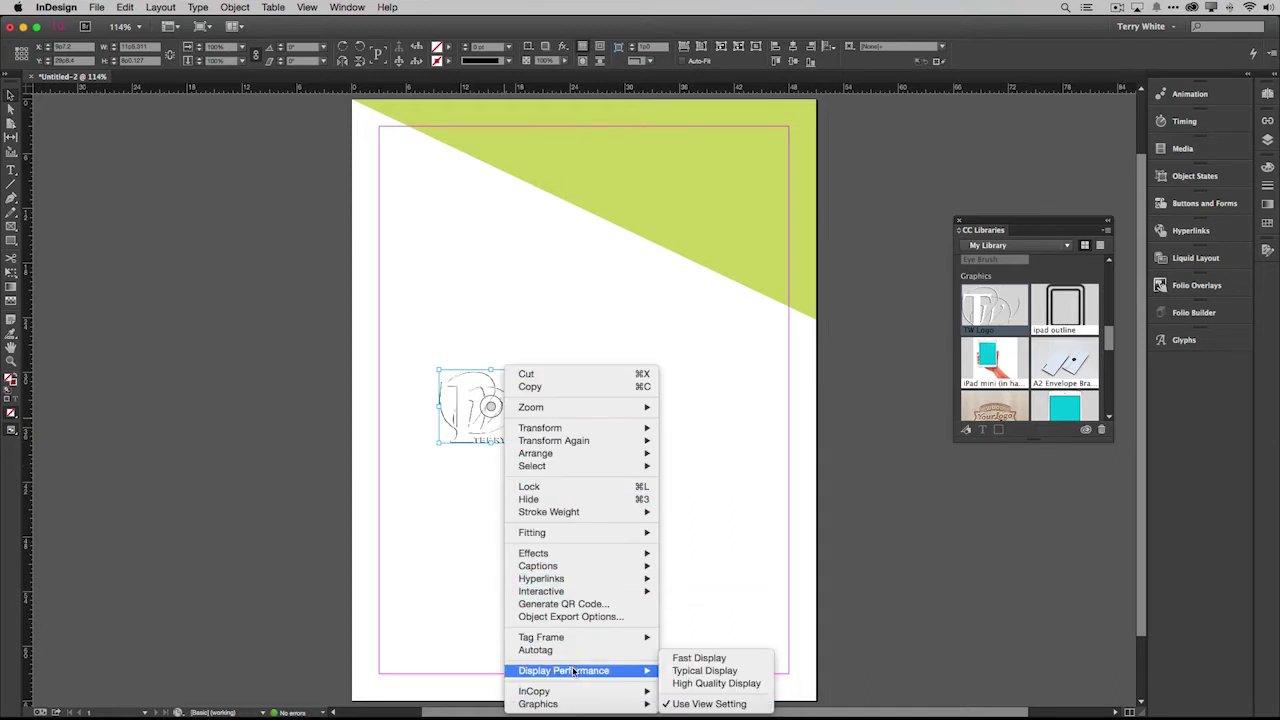
{"action": "left_click", "coordinate": [700, 683]}
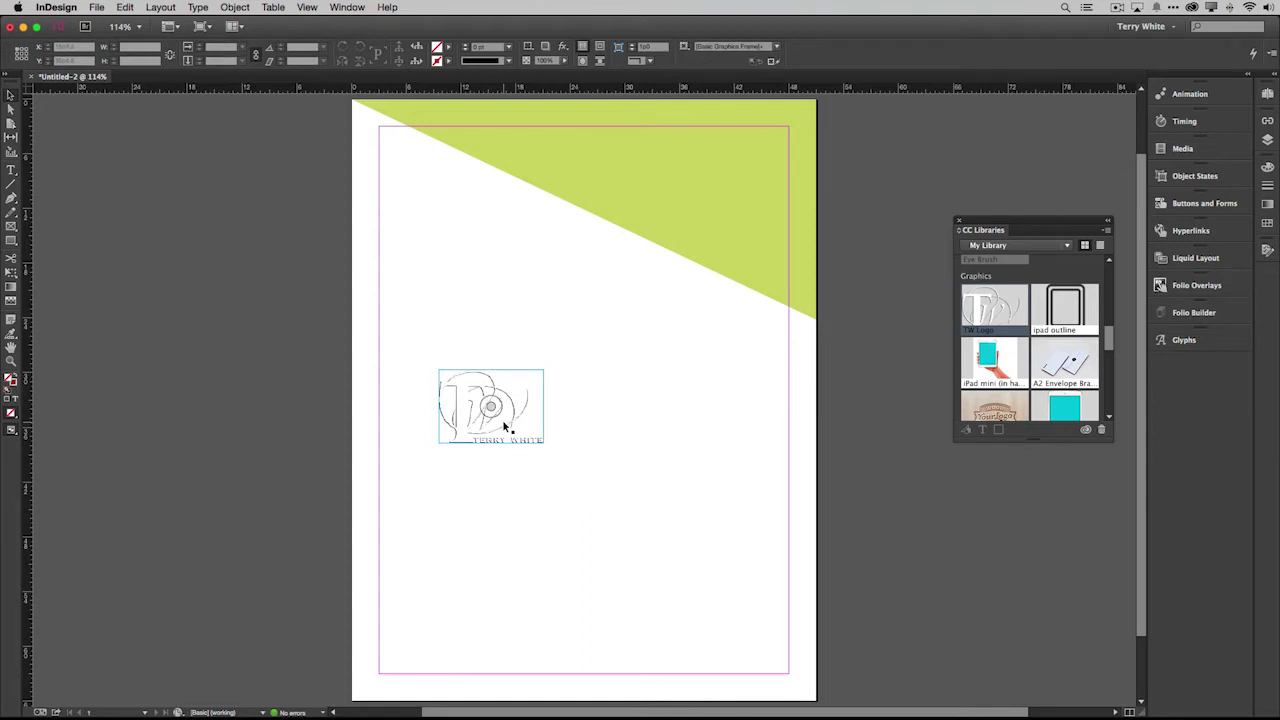
{"action": "left_click_drag", "start_coordinate": [502, 419], "coordinate": [430, 202]}
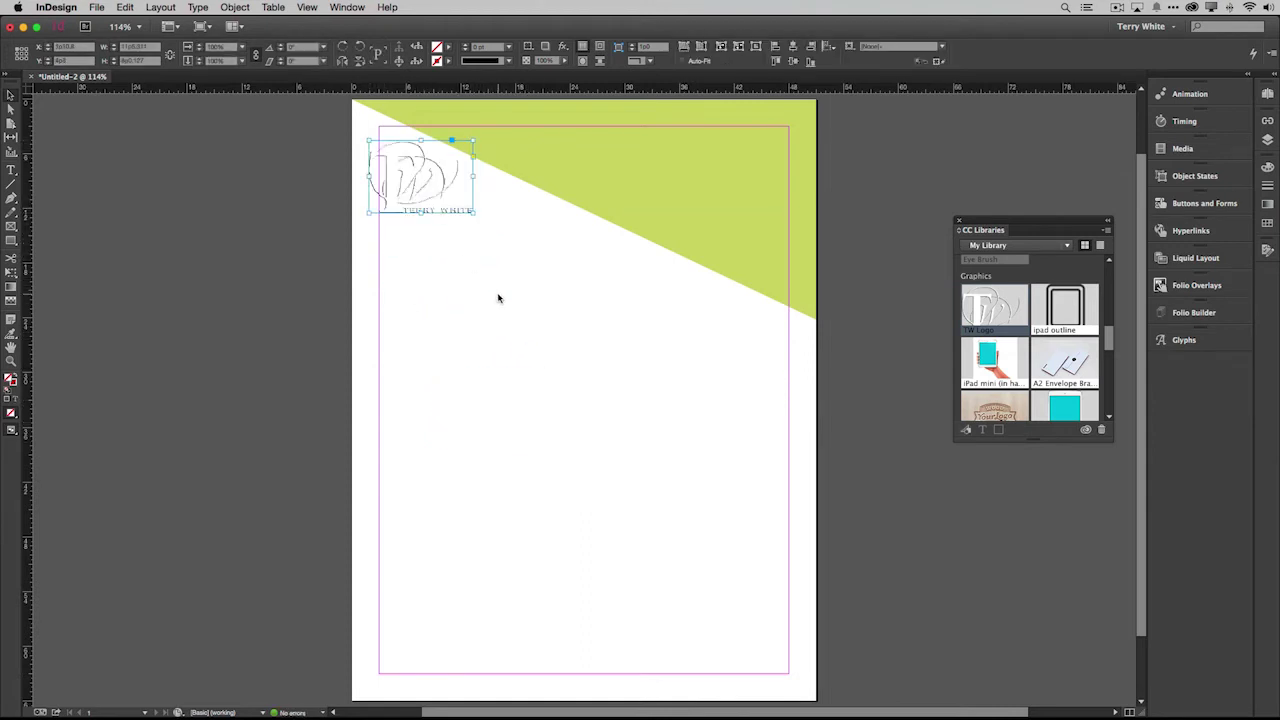
{"action": "left_click", "coordinate": [497, 297]}
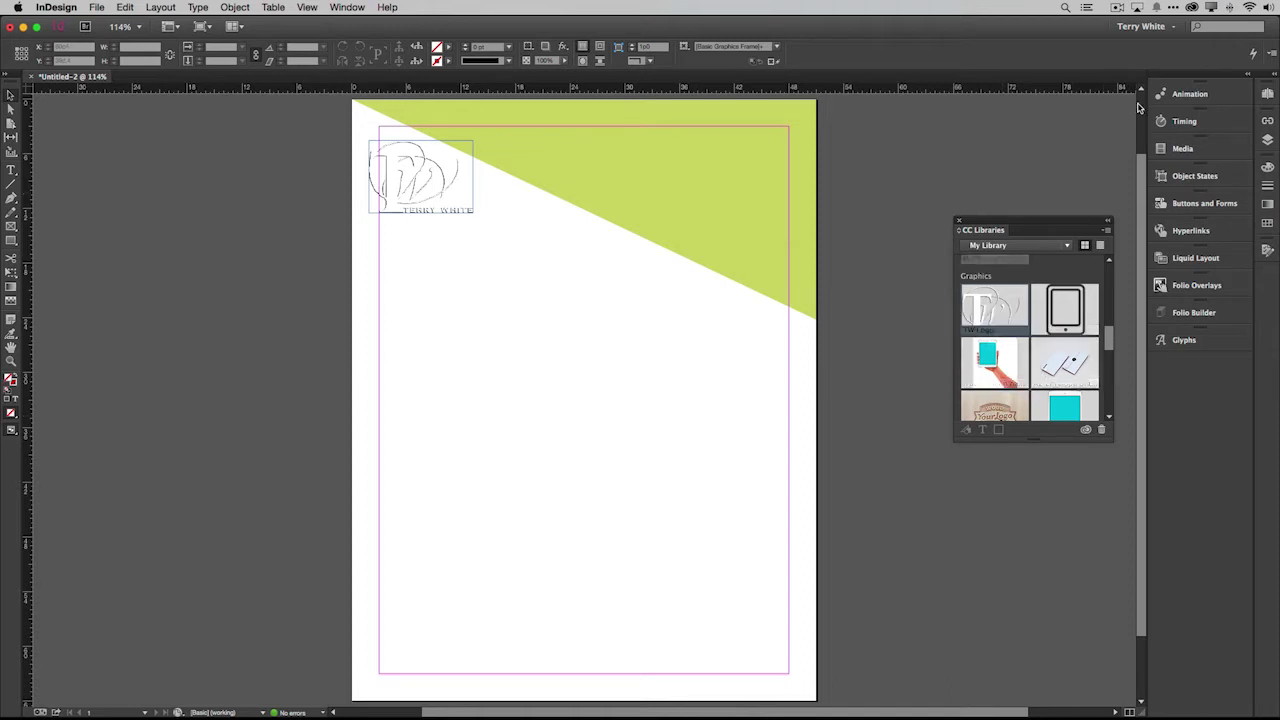
Search the Creative Cloud Market assets for camera graphics.
{"action": "left_click", "coordinate": [1192, 8]}
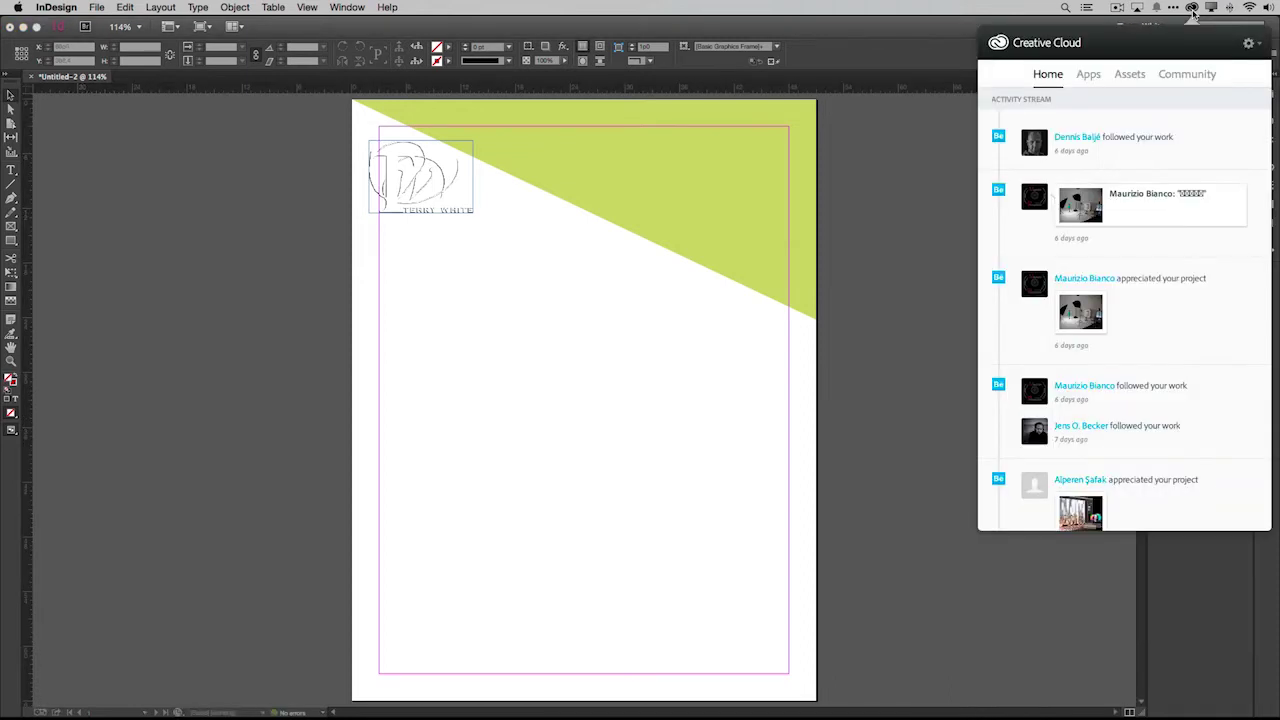
{"action": "left_click", "coordinate": [1133, 75]}
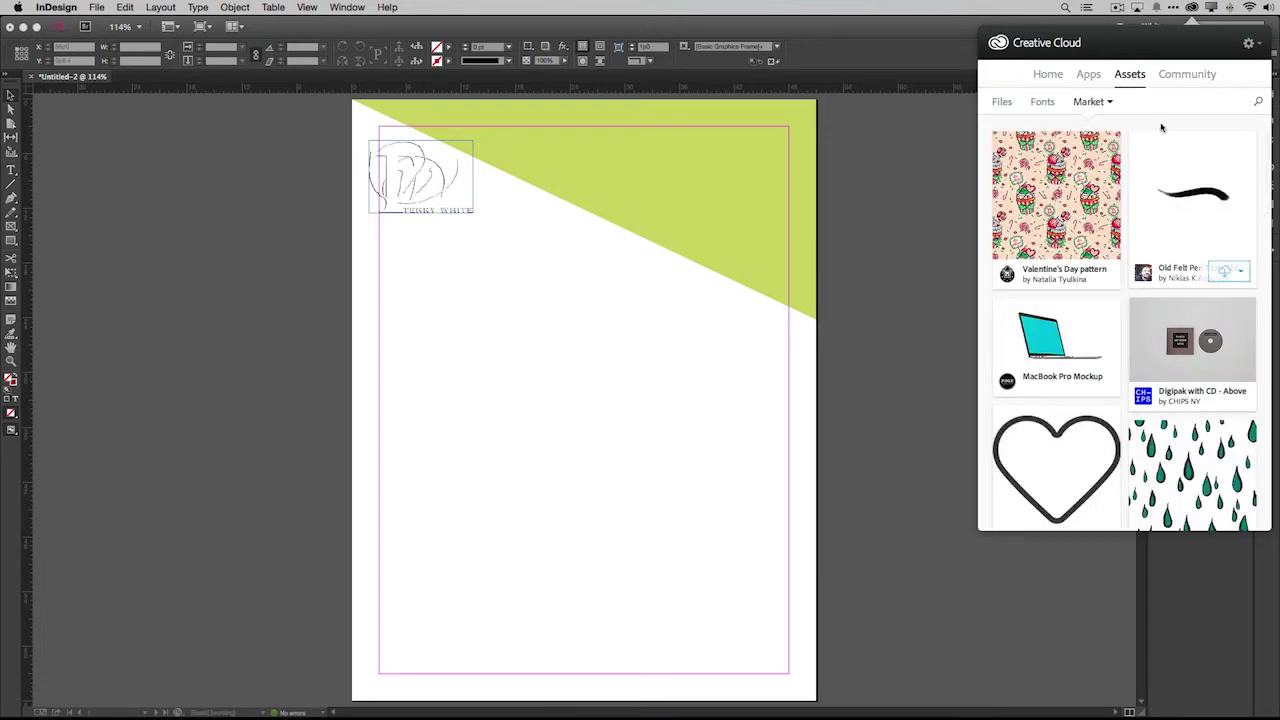
{"action": "left_click", "coordinate": [1258, 102]}
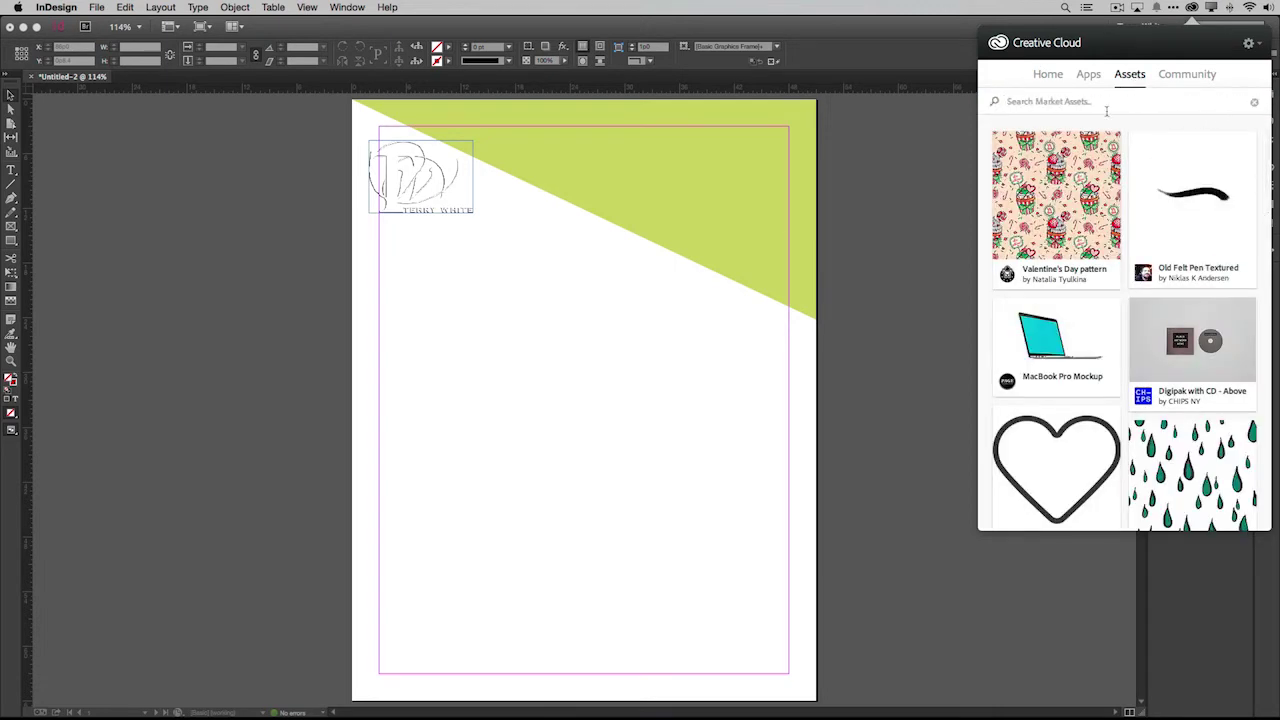
{"action": "type", "text": "camera"}
{"action": "key", "text": "Return"}
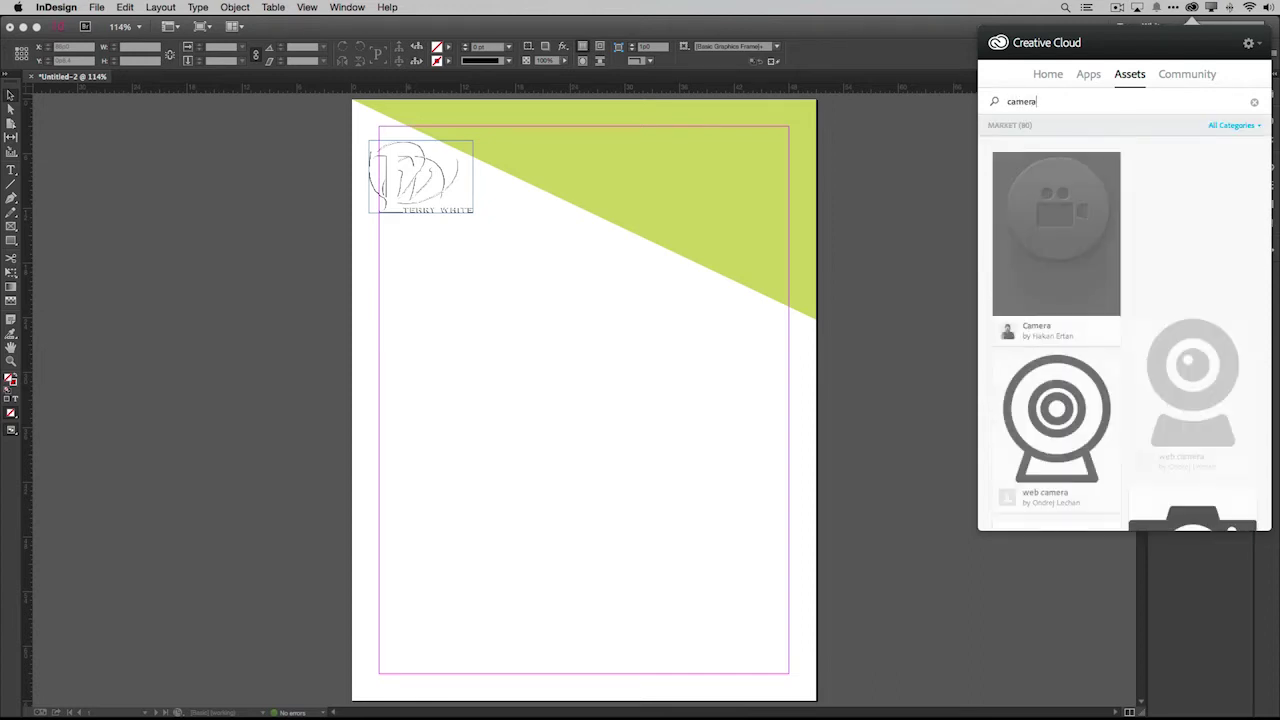
{"action": "scroll", "coordinate": [1250, 180], "scroll_direction": "down", "scroll_amount": 10}
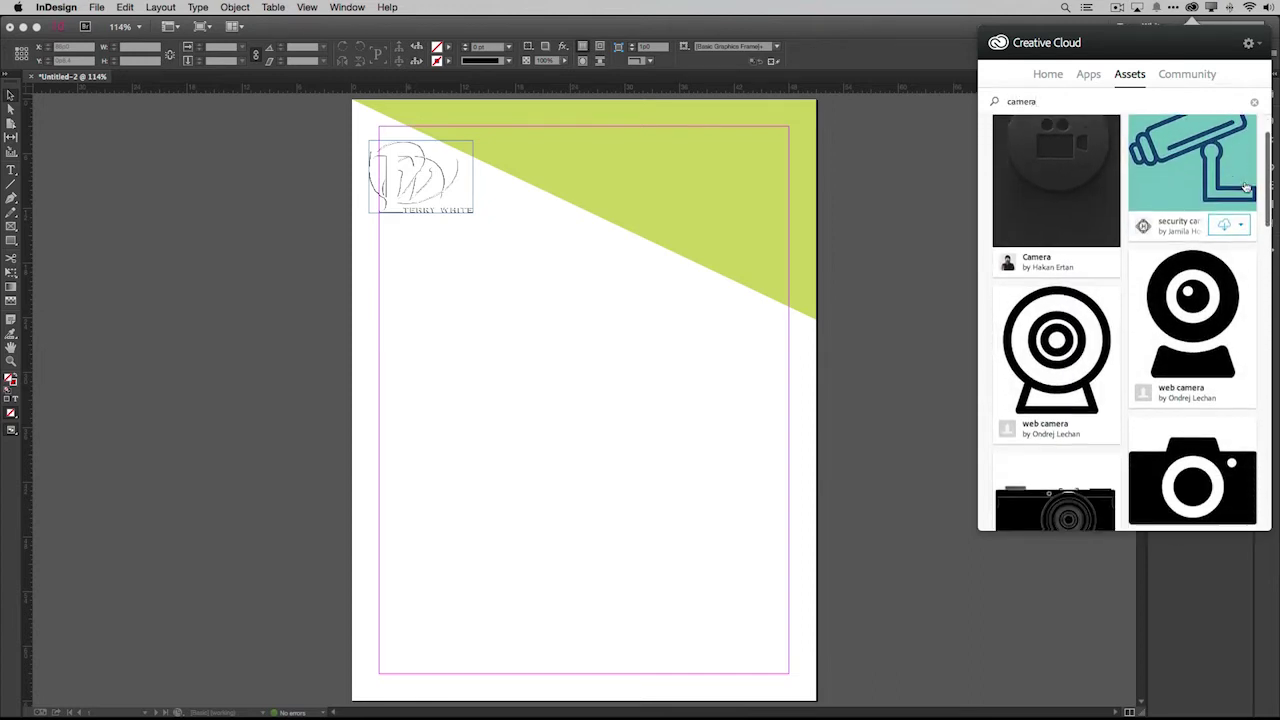
{"action": "scroll", "coordinate": [1243, 188], "scroll_direction": "down", "scroll_amount": 10}
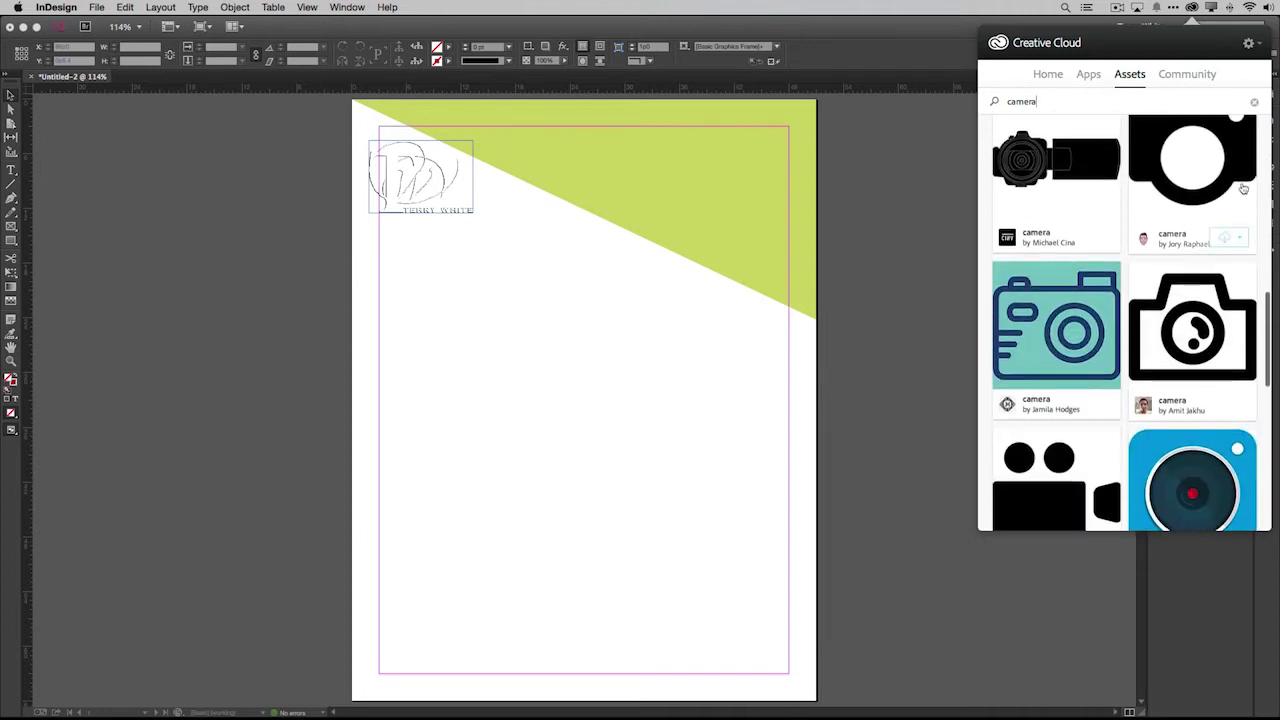
{"action": "scroll", "coordinate": [1240, 190], "scroll_direction": "down", "scroll_amount": 10}
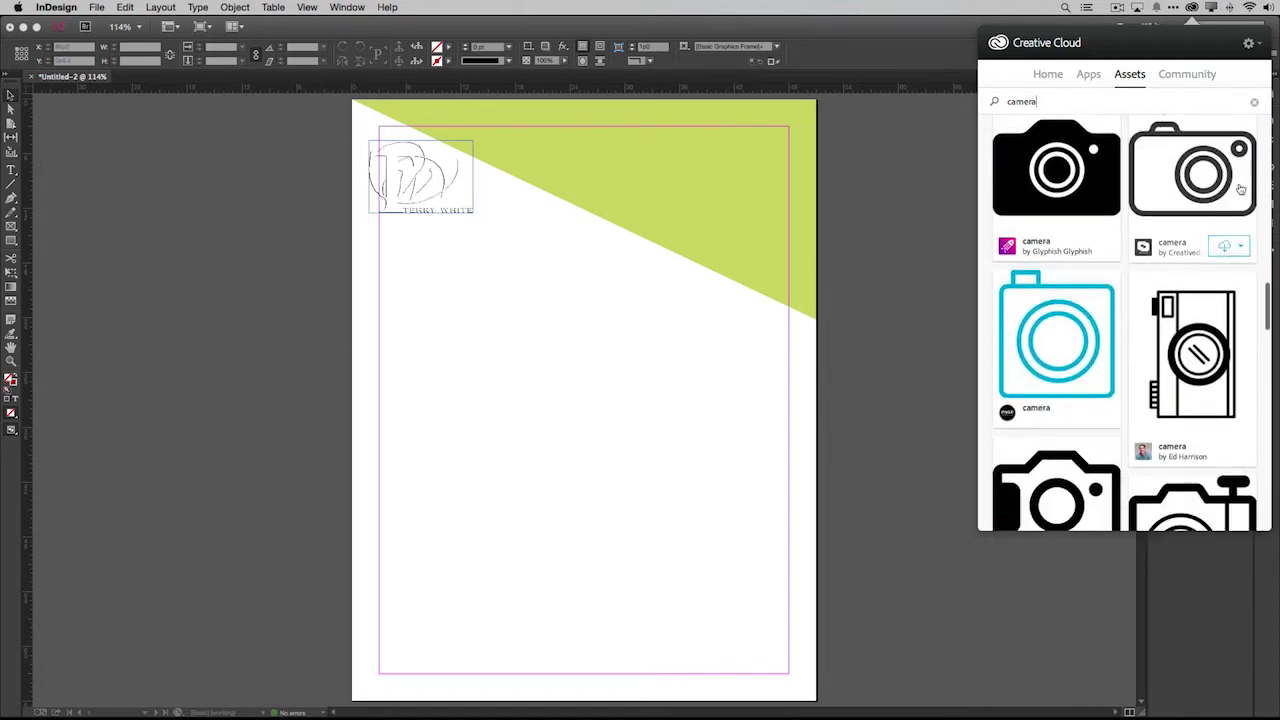
{"action": "scroll", "coordinate": [1239, 189], "scroll_direction": "down", "scroll_amount": 10}
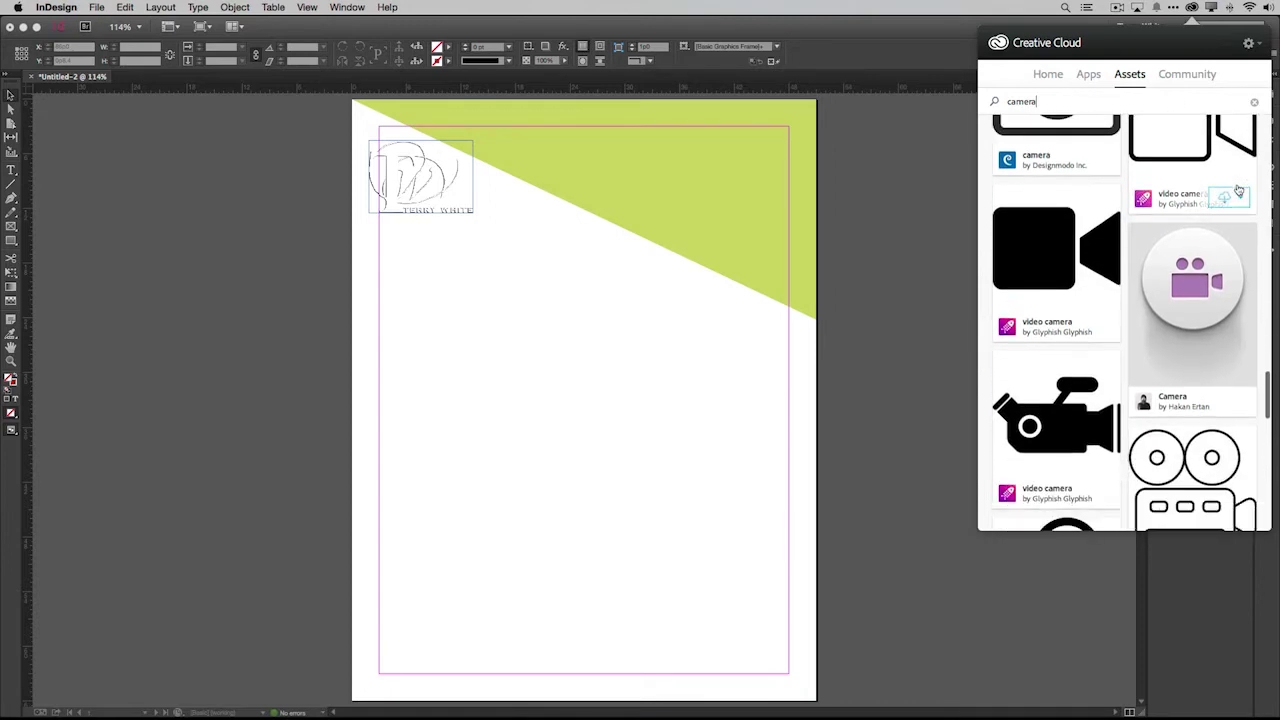
{"action": "scroll", "coordinate": [1239, 189], "scroll_direction": "down", "scroll_amount": 10}
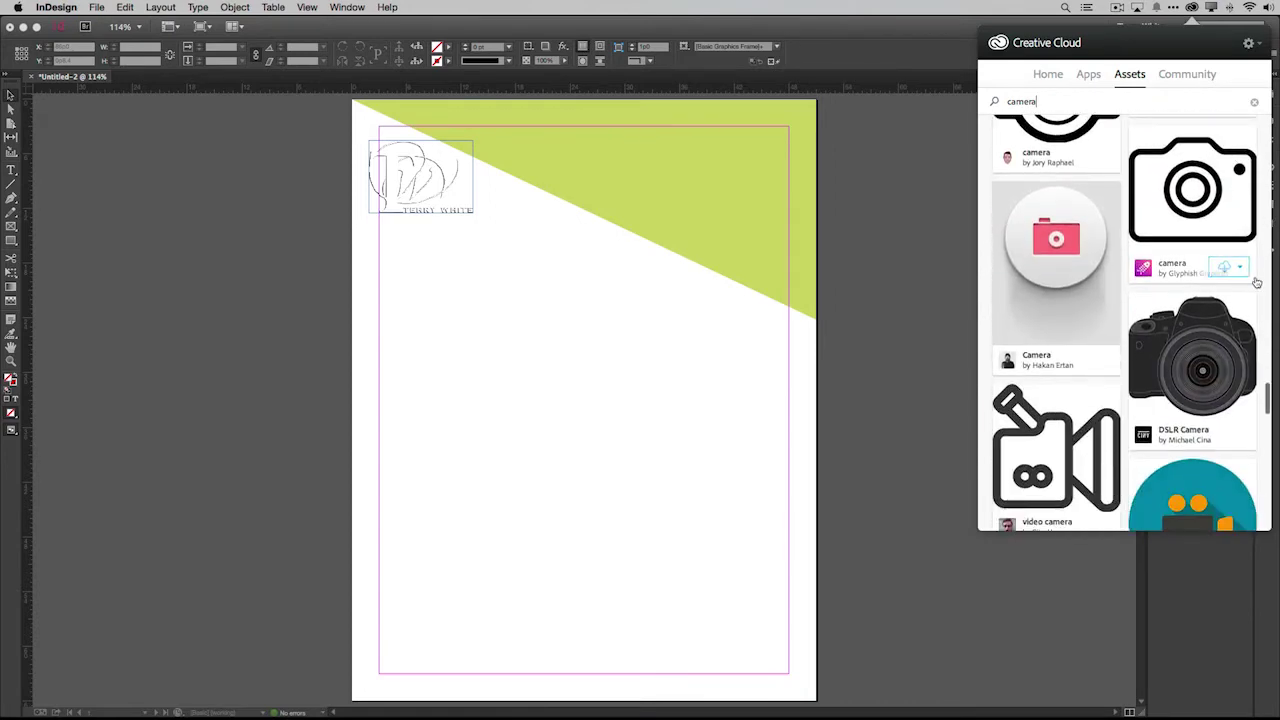
Add a camera icon to My Library and download the DSLR Camera graphic.
{"action": "left_click", "coordinate": [1241, 268]}
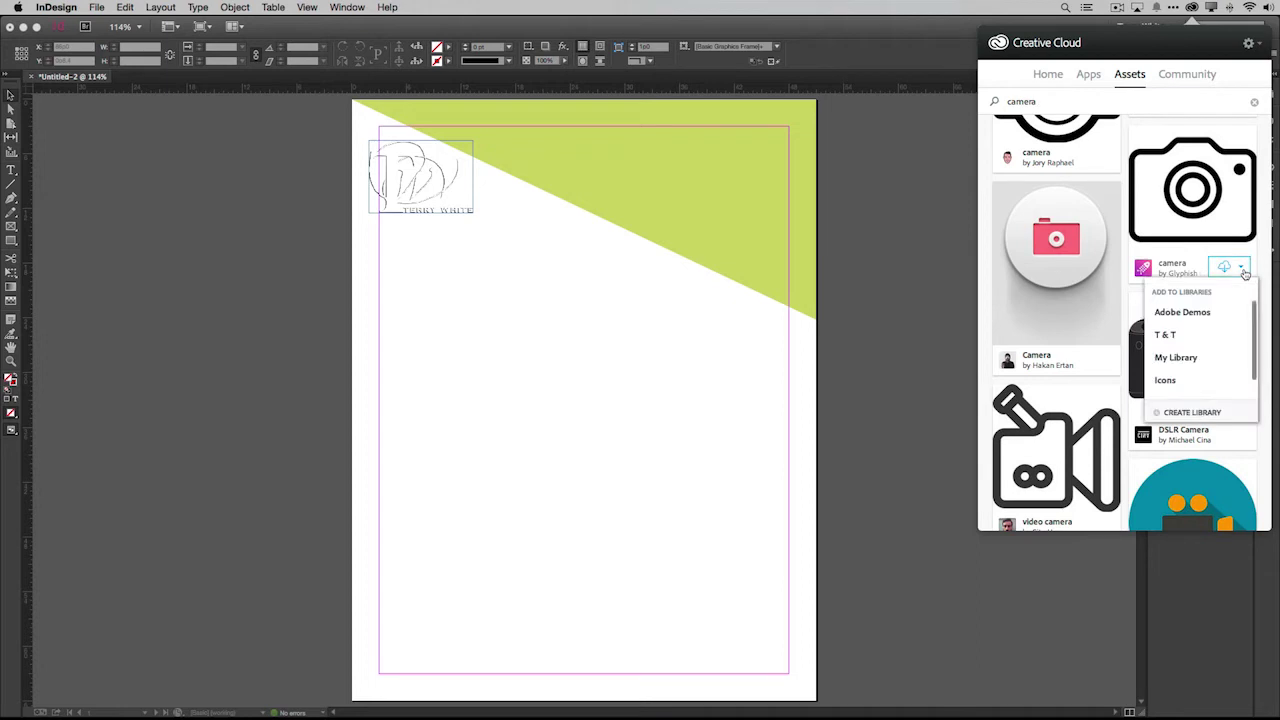
{"action": "left_click", "coordinate": [1176, 357]}
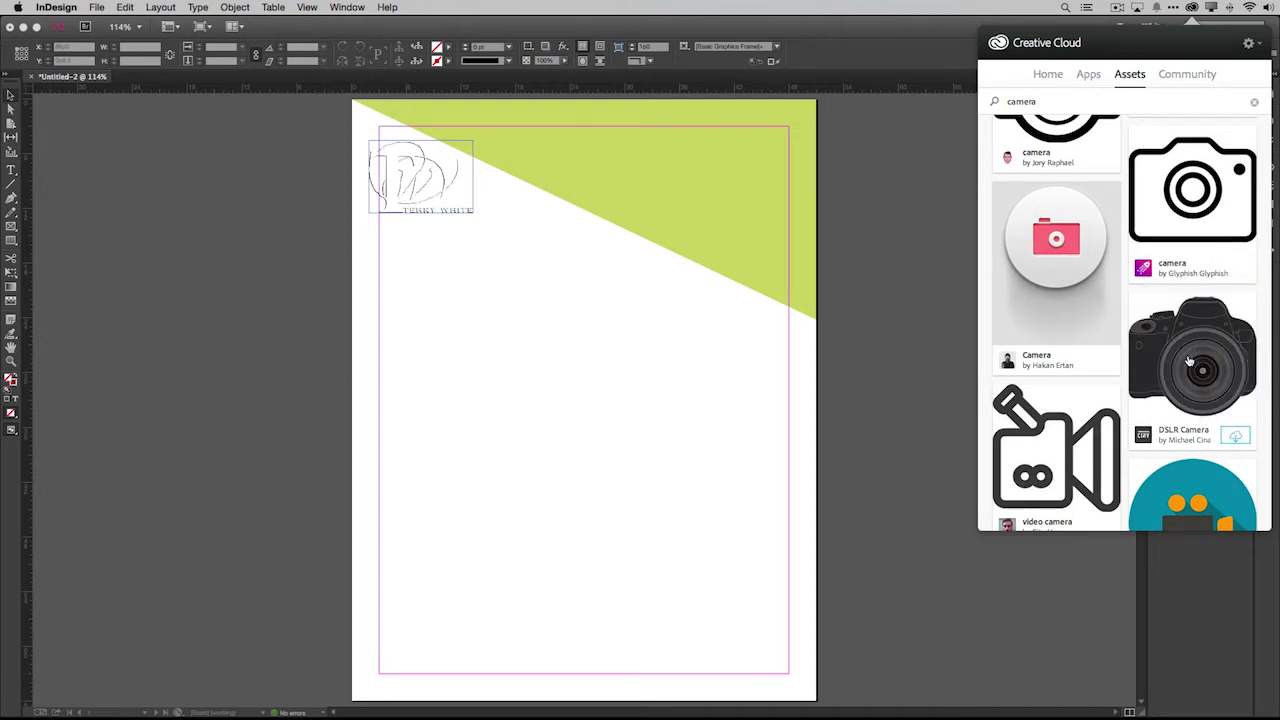
{"action": "mouse_move", "coordinate": [1188, 365]}
{"action": "left_click", "coordinate": [1189, 364]}
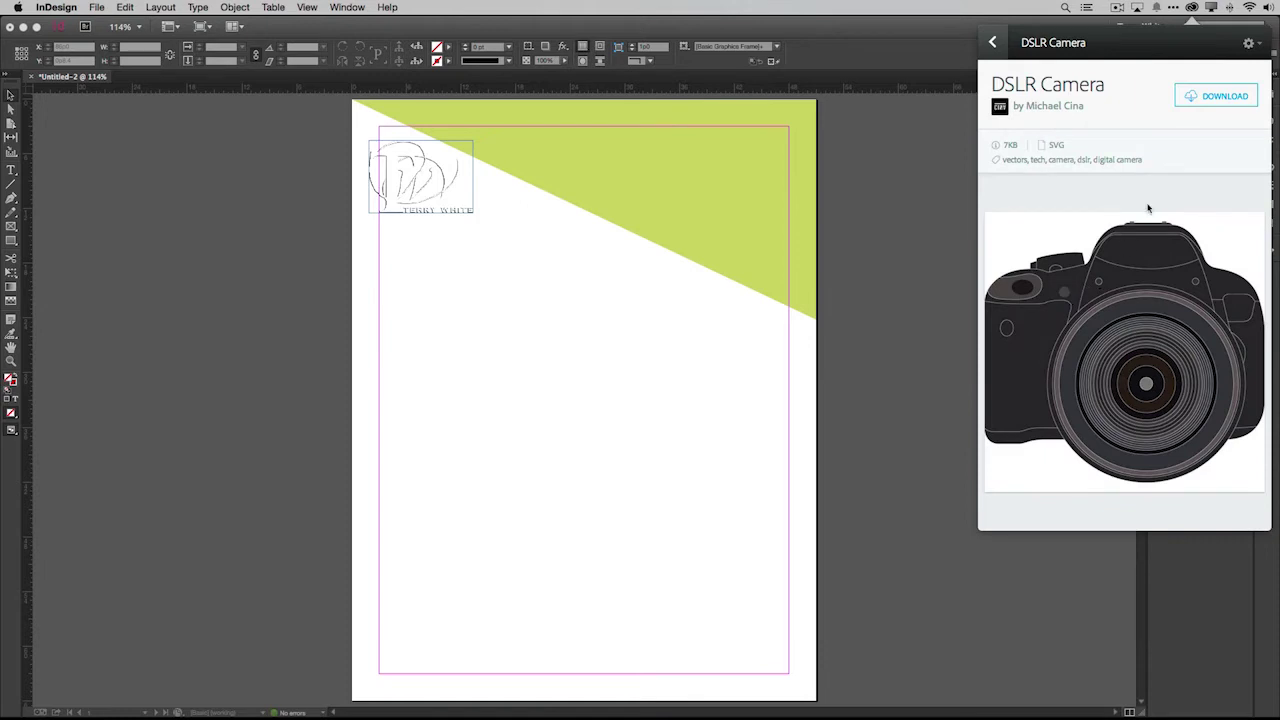
{"action": "left_click", "coordinate": [924, 240]}
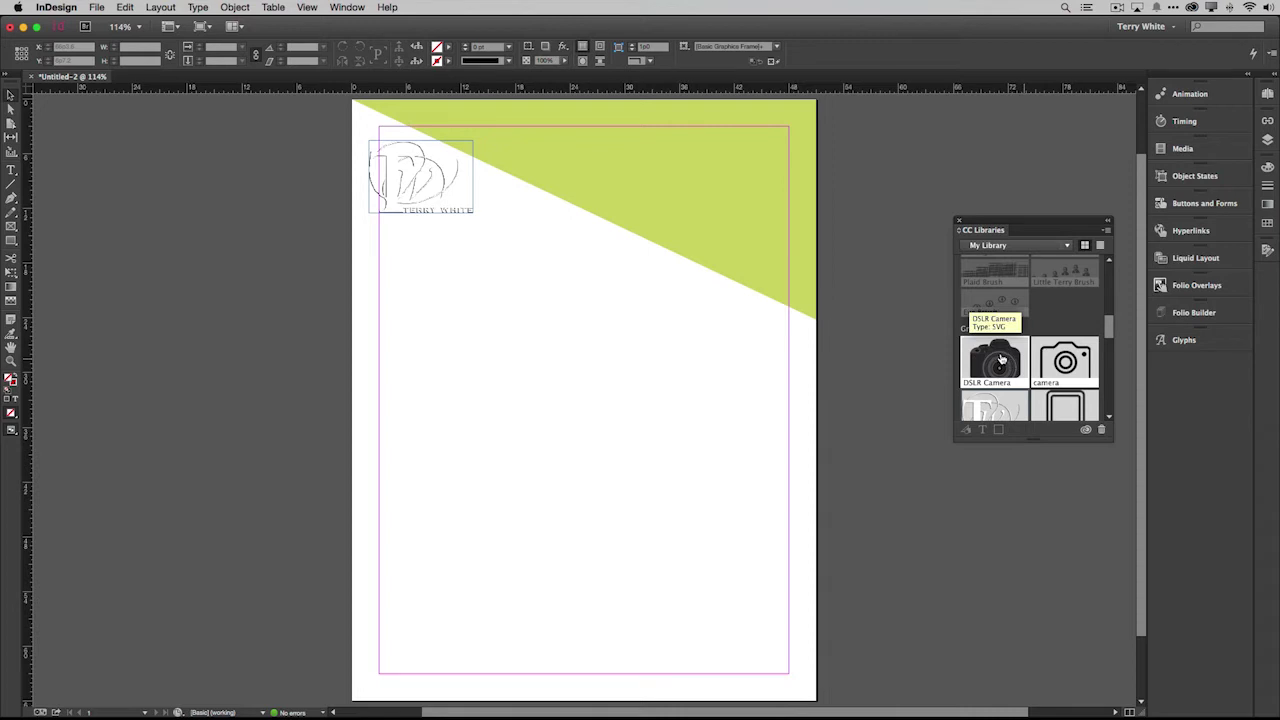
Place DSLR Camera at High Quality Display and set it on the triangle's diagonal edge.
{"action": "left_click_drag", "start_coordinate": [1001, 359], "coordinate": [574, 405]}
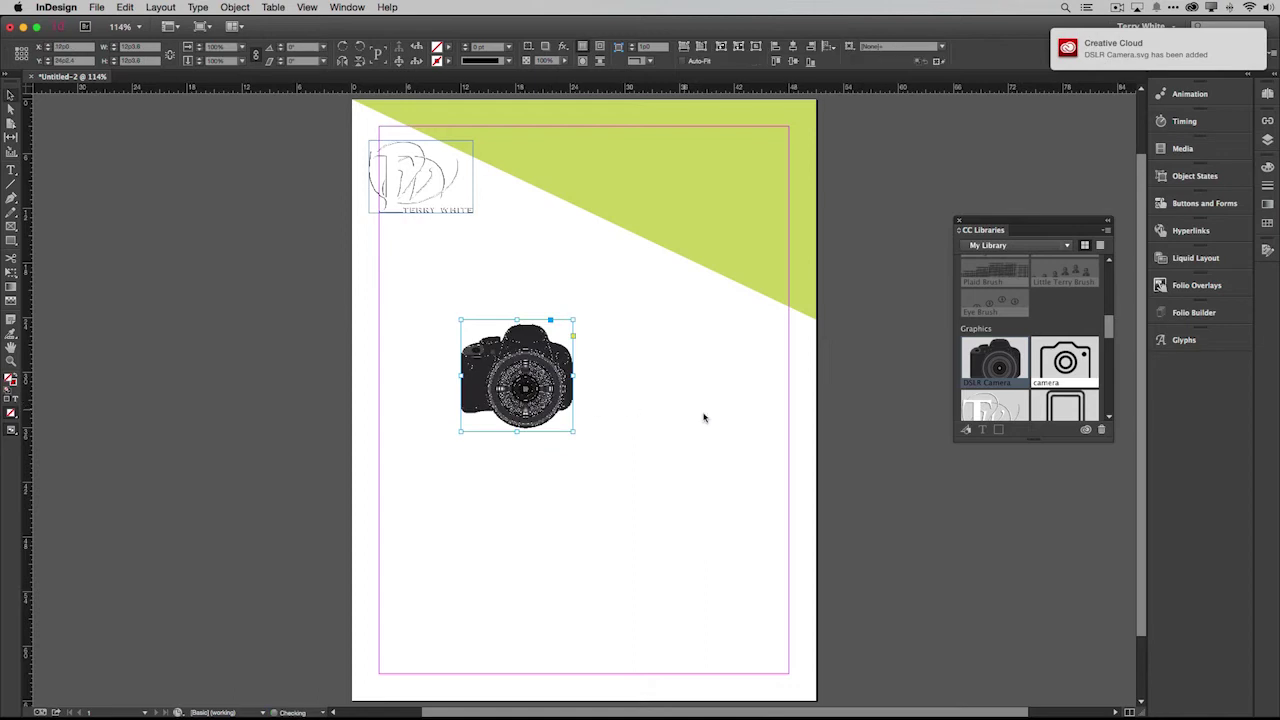
{"action": "left_click", "coordinate": [606, 409]}
{"action": "right_click", "coordinate": [552, 412]}
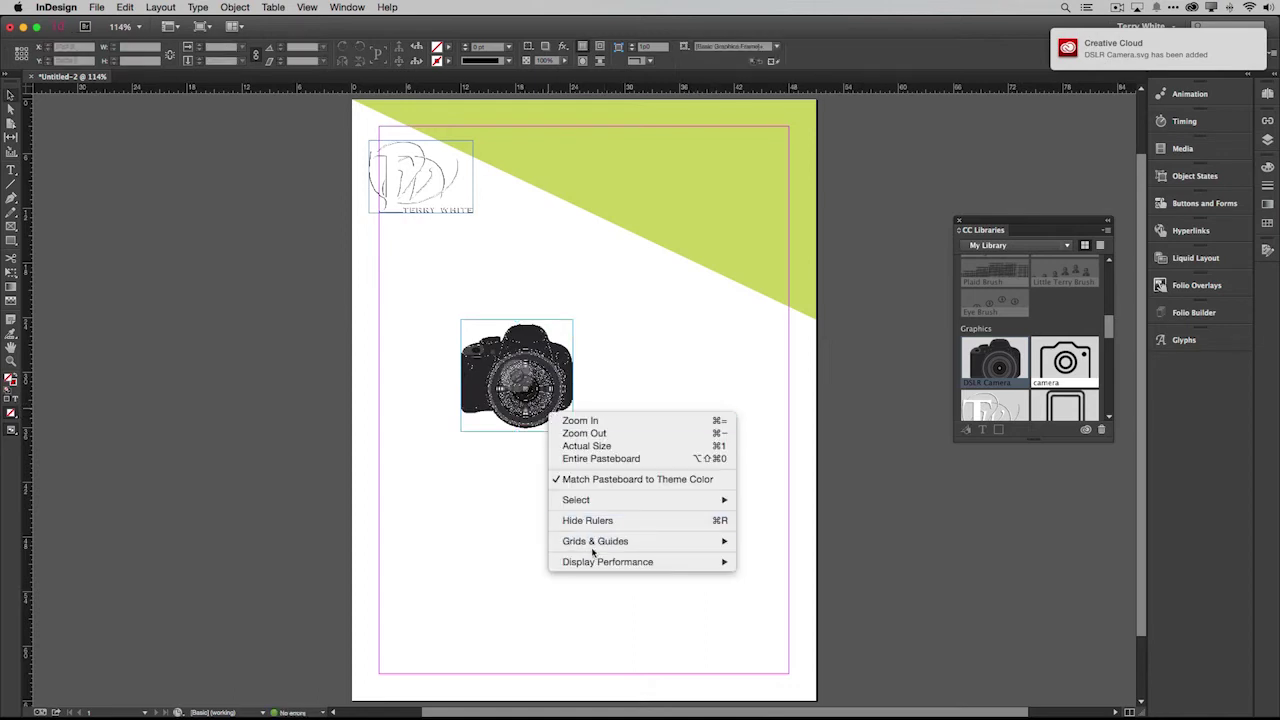
{"action": "mouse_move", "coordinate": [600, 561]}
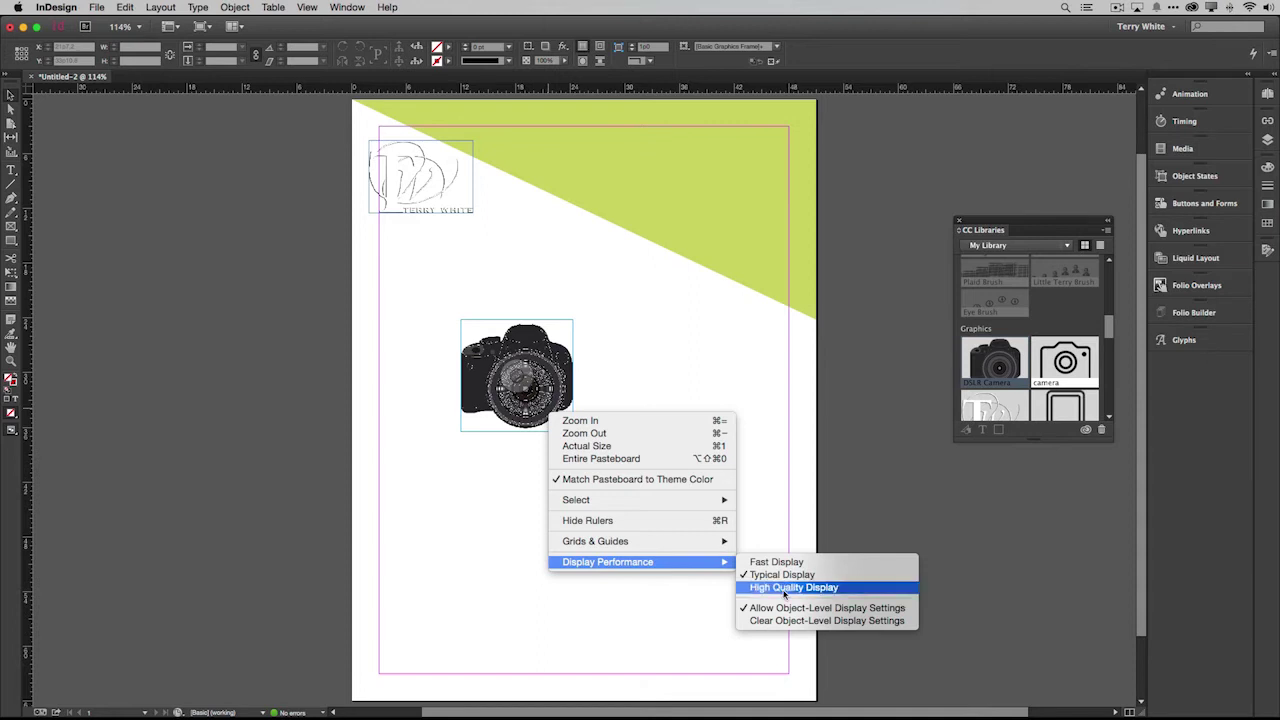
{"action": "left_click", "coordinate": [785, 588]}
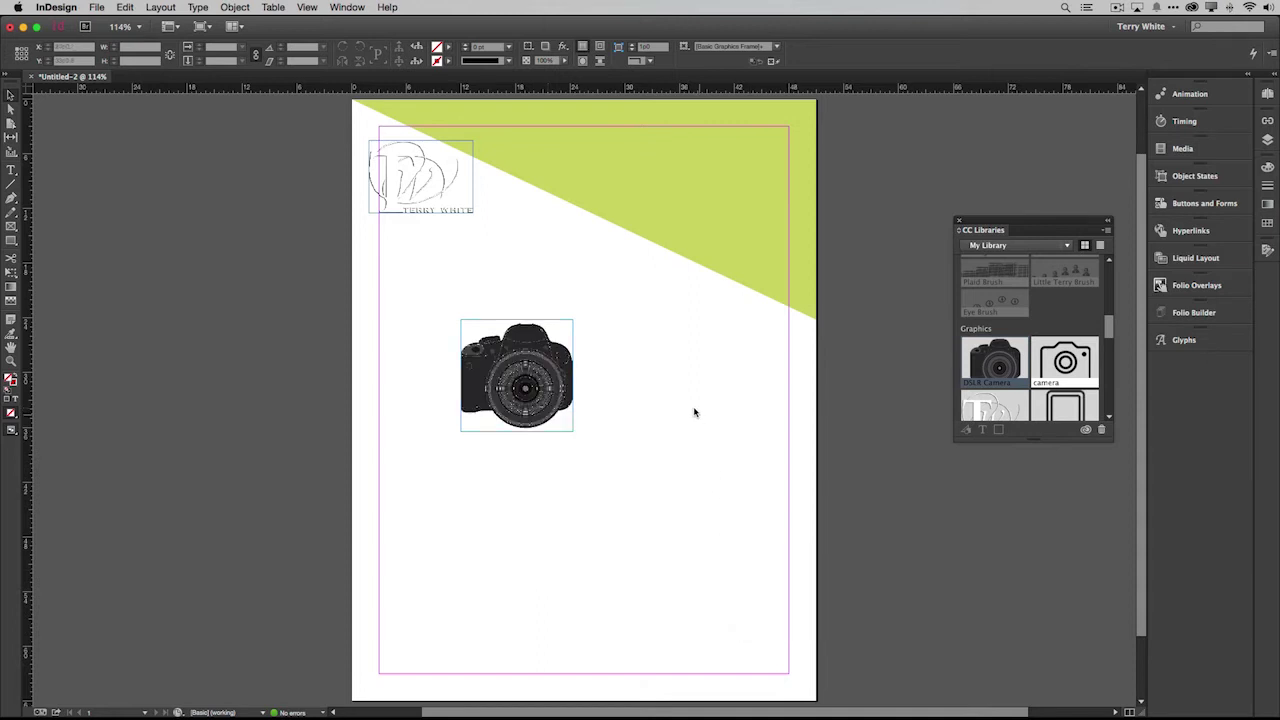
{"action": "left_click", "coordinate": [555, 418]}
{"action": "left_click_drag", "start_coordinate": [553, 417], "coordinate": [682, 308]}
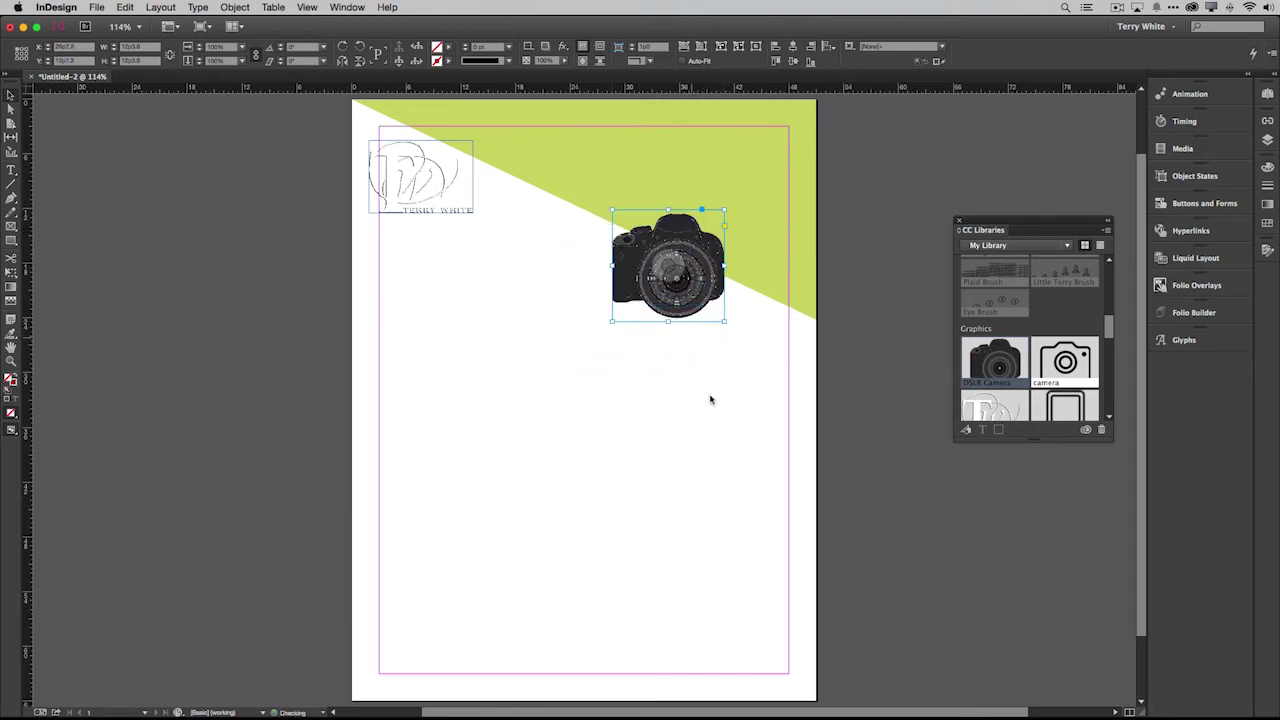
{"action": "left_click", "coordinate": [697, 449]}
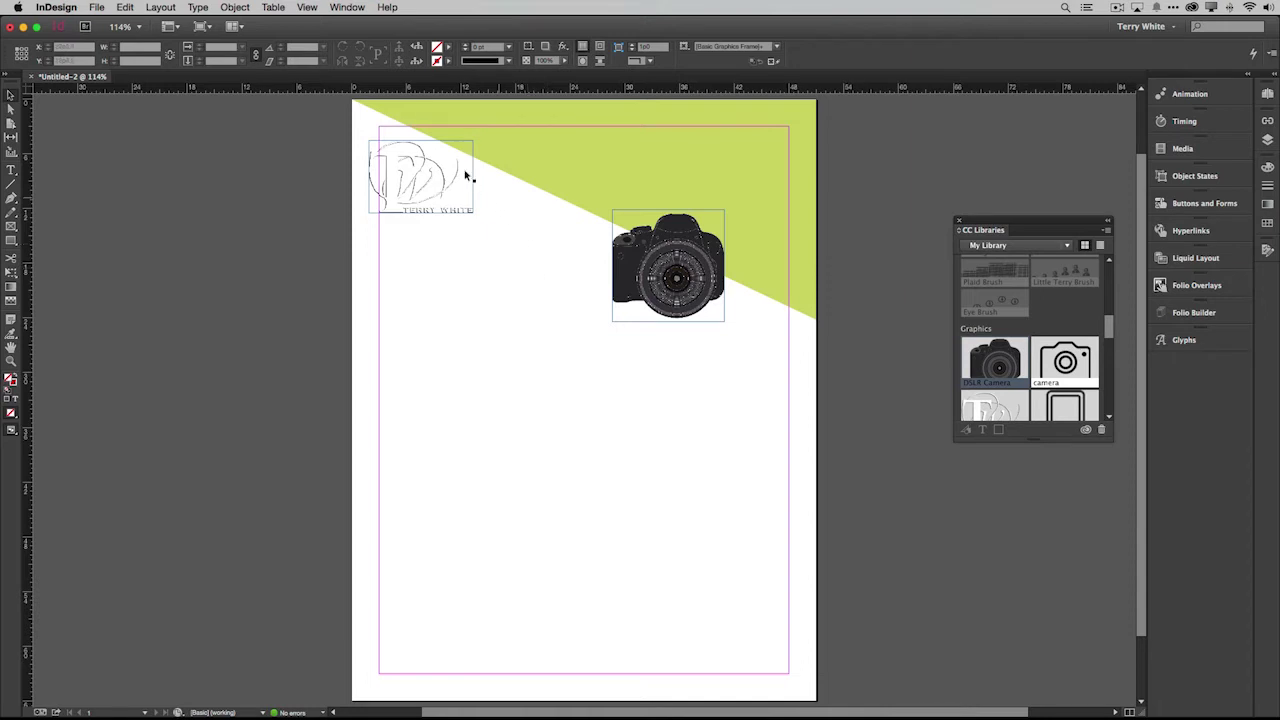
Shrink the TW Logo in the top-left corner to a smaller size.
{"action": "left_click", "coordinate": [466, 206]}
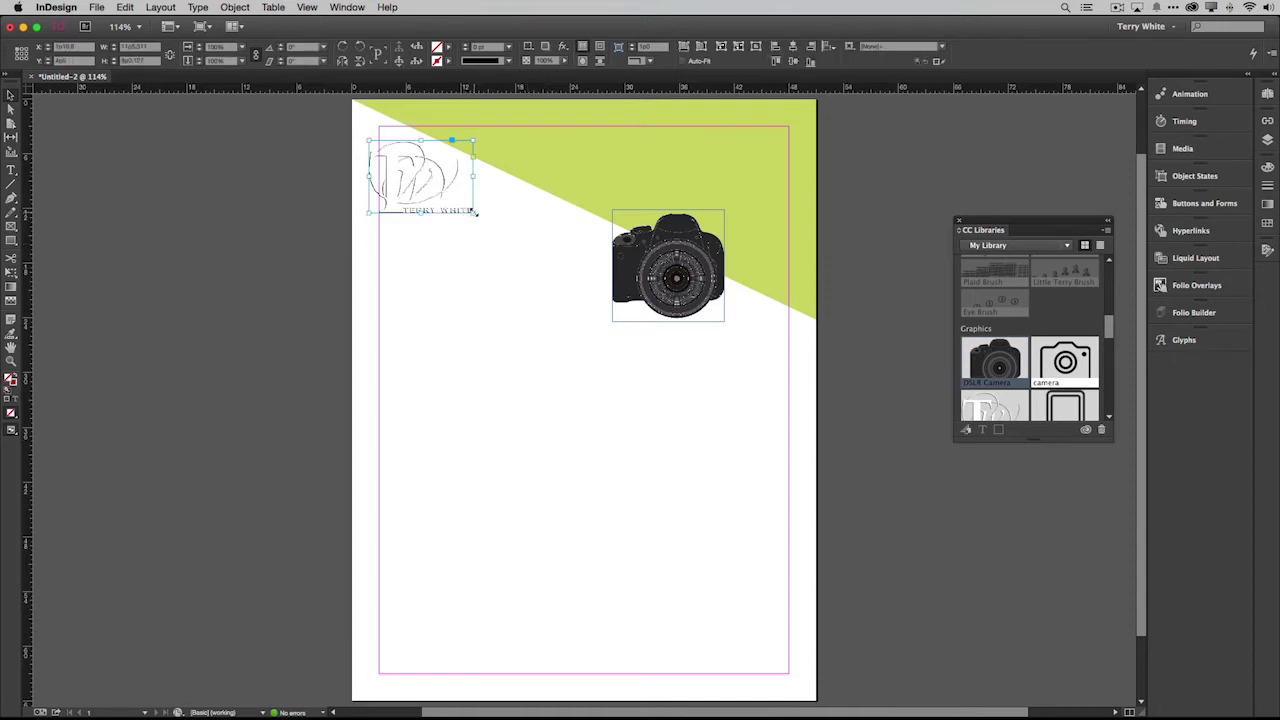
{"action": "left_click_drag", "start_coordinate": [472, 208], "coordinate": [431, 152]}
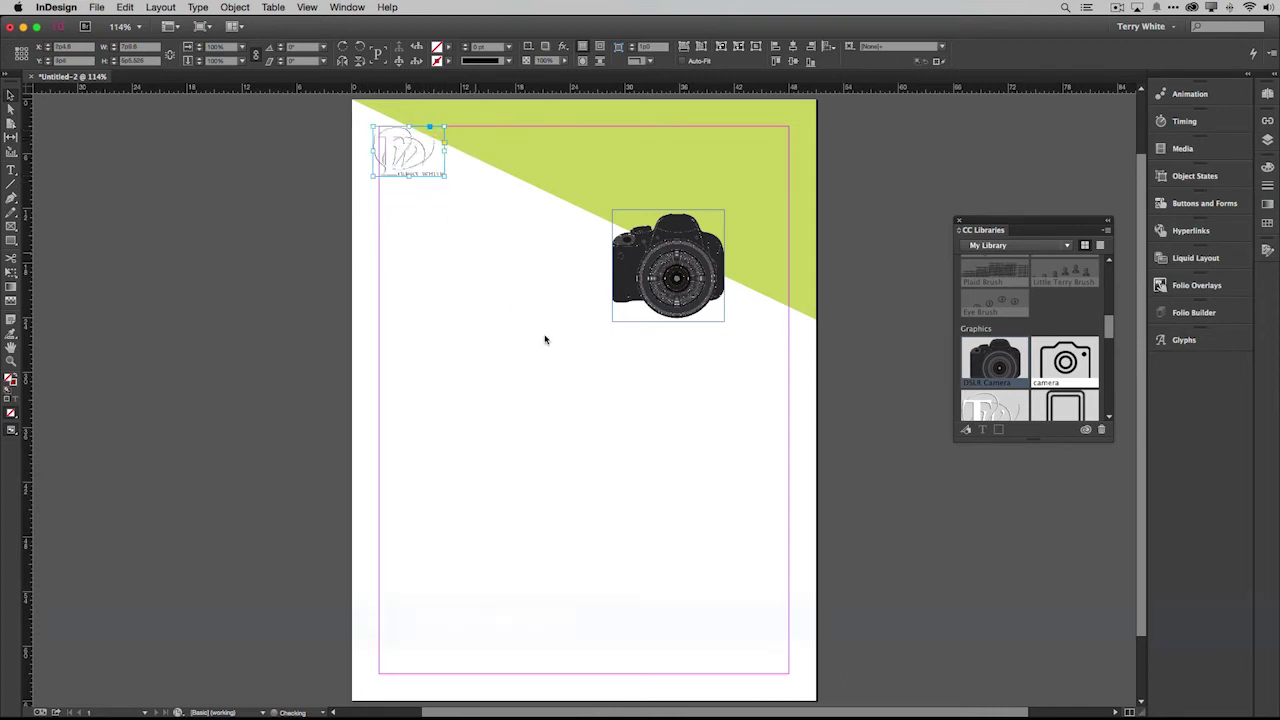
{"action": "left_click", "coordinate": [760, 406]}
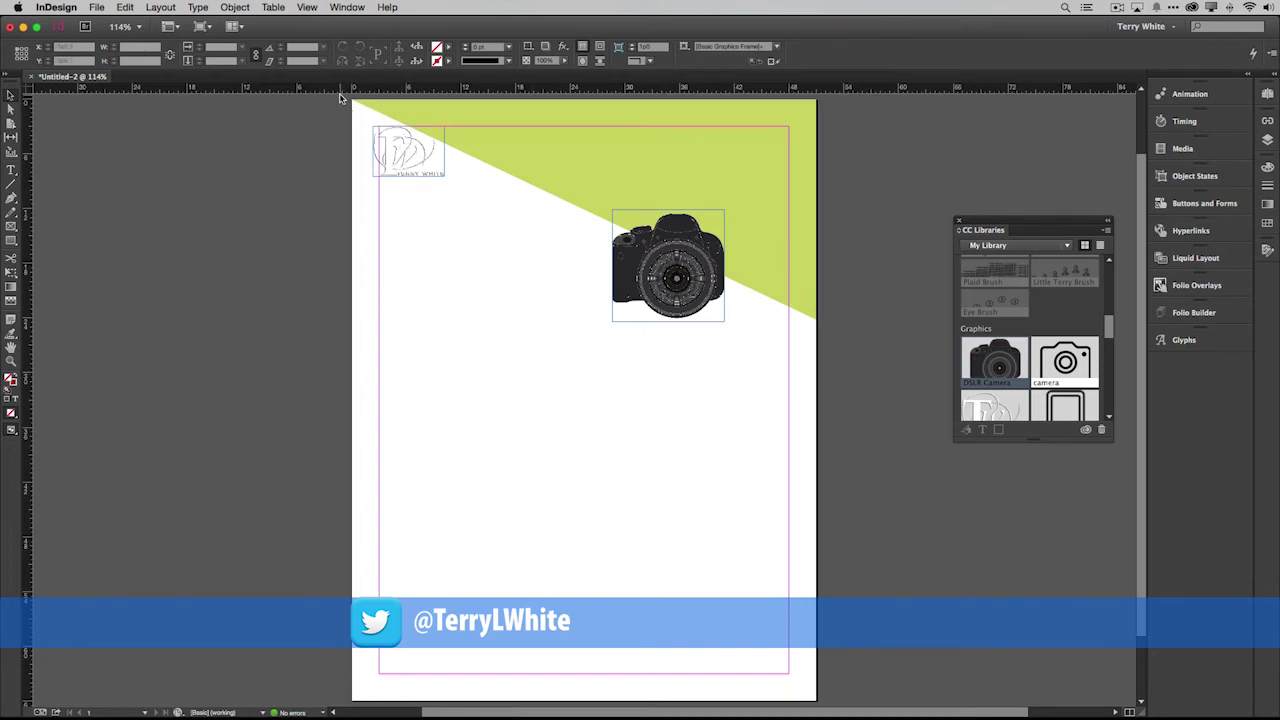
Marquee-select the triangle, logo and camera and add them to My Library as Artwork 1.
{"action": "left_click_drag", "start_coordinate": [342, 96], "coordinate": [849, 357]}
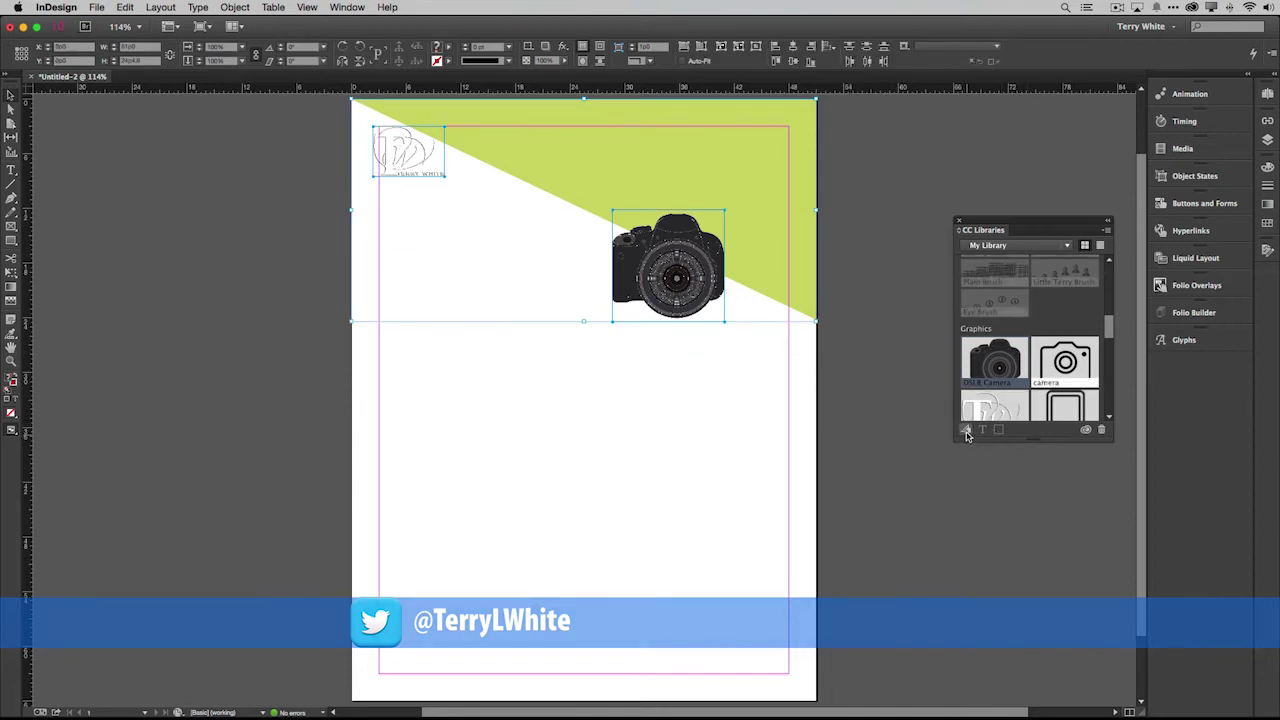
{"action": "left_click", "coordinate": [966, 430]}
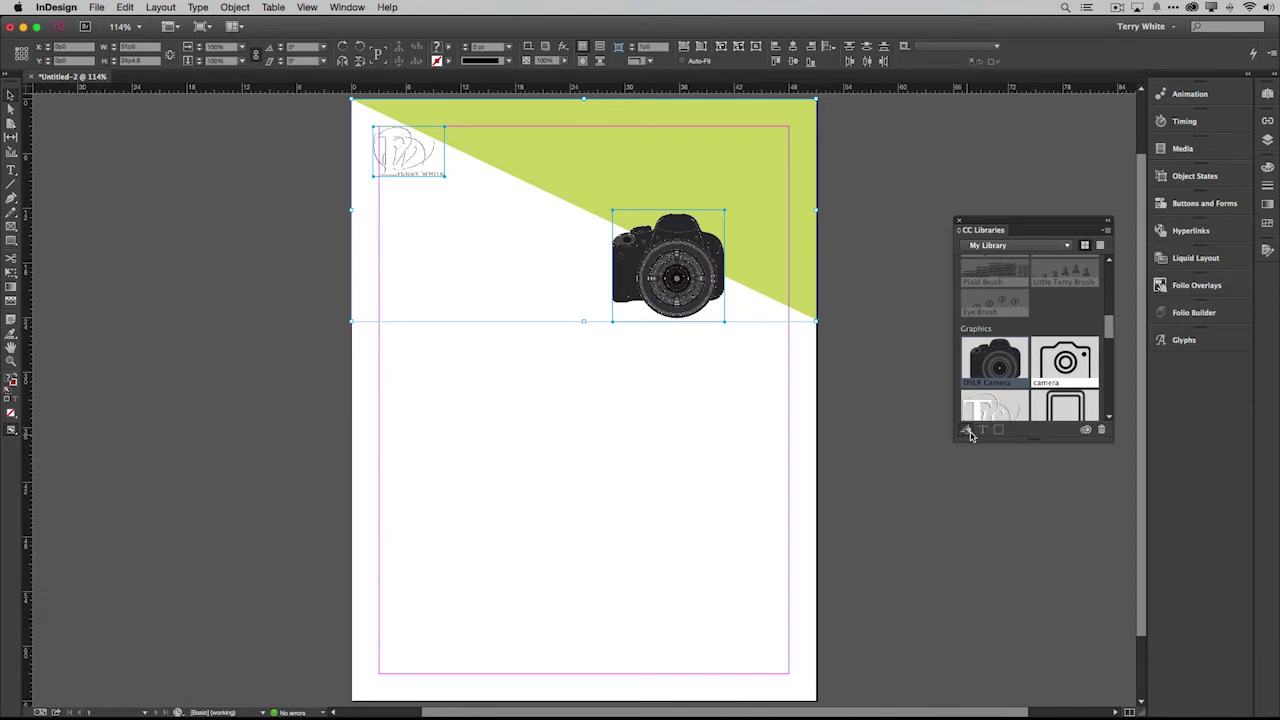
{"action": "left_click", "coordinate": [968, 432]}
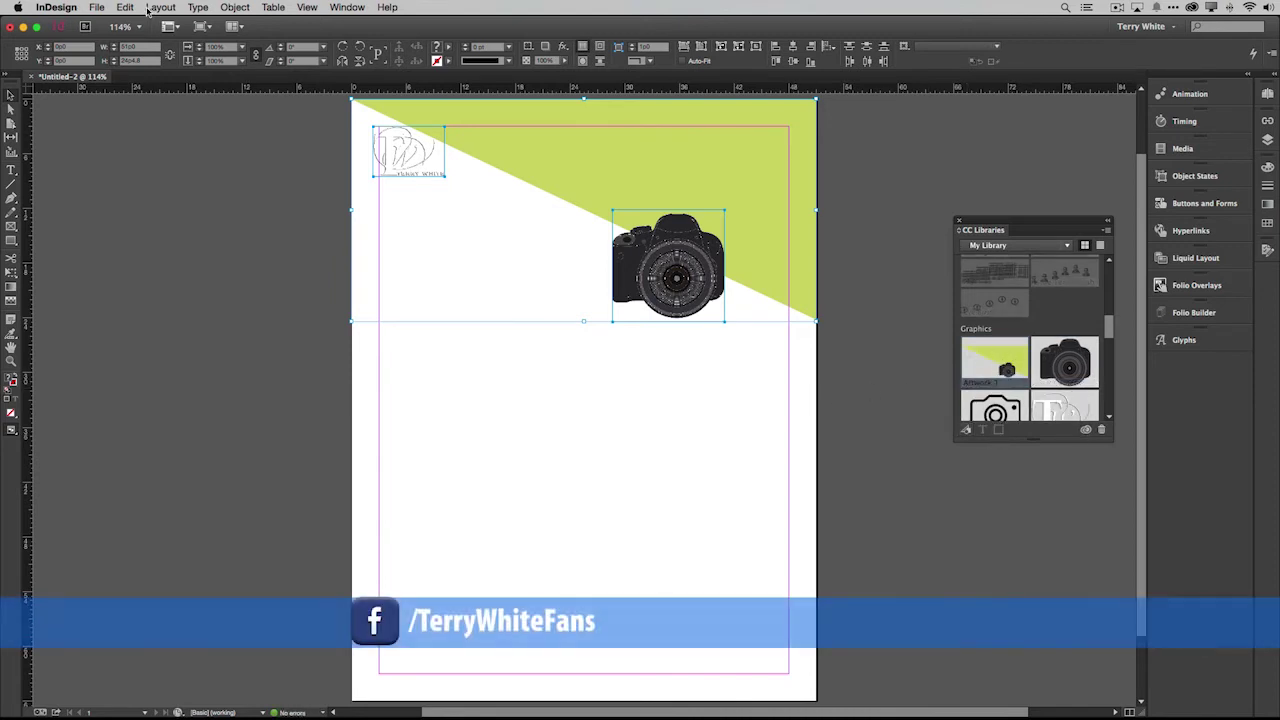
Create another new Letter document with Facing Pages turned off.
{"action": "left_click", "coordinate": [99, 7]}
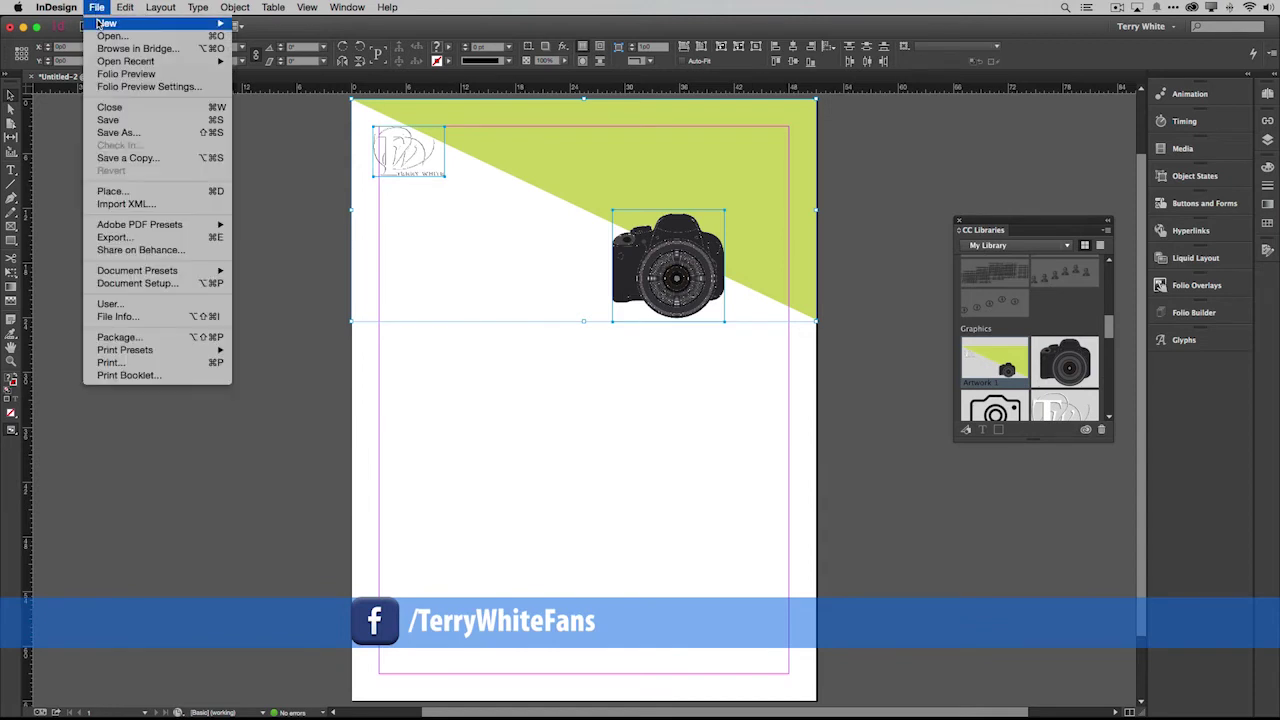
{"action": "mouse_move", "coordinate": [103, 23]}
{"action": "left_click", "coordinate": [262, 28]}
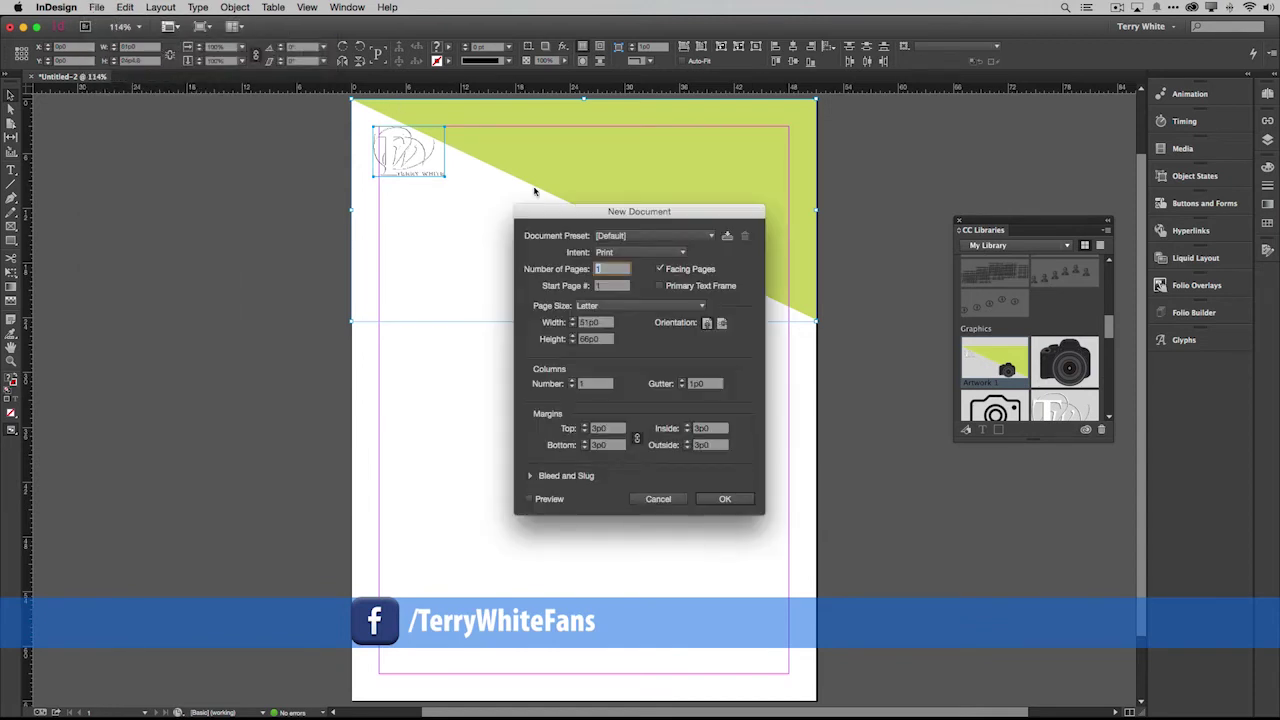
{"action": "left_click", "coordinate": [692, 270]}
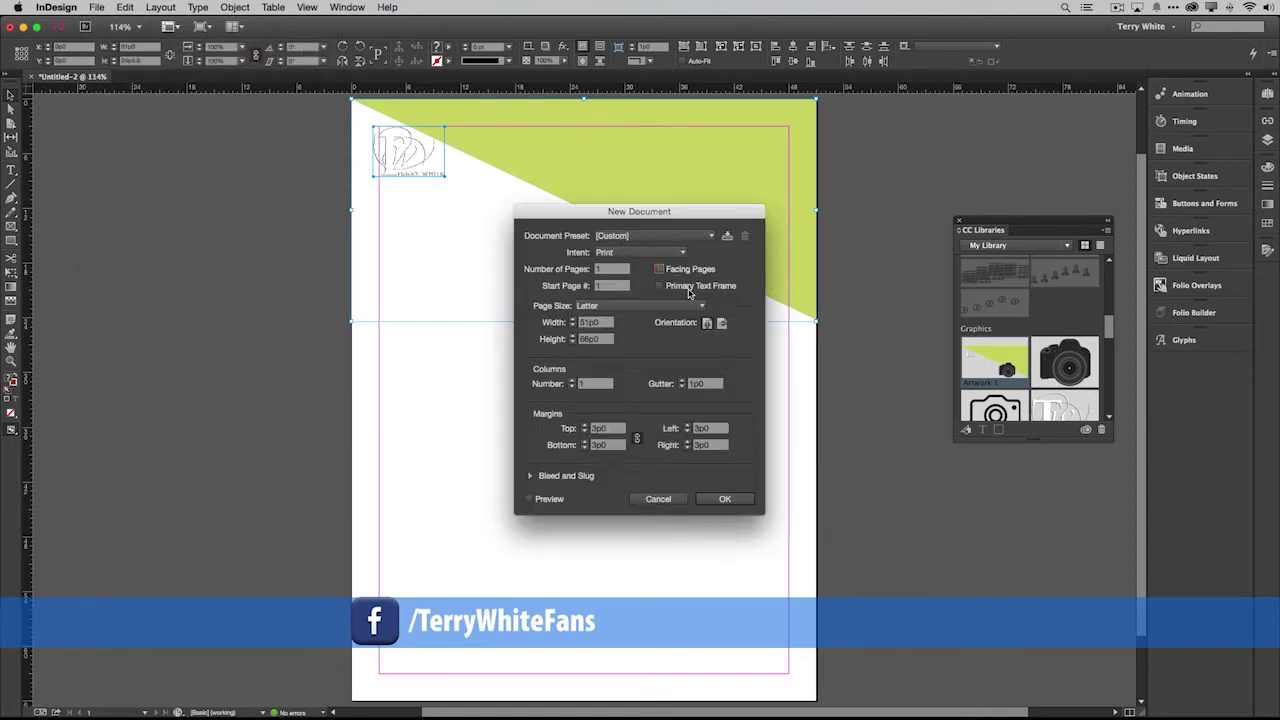
{"action": "left_click", "coordinate": [724, 499]}
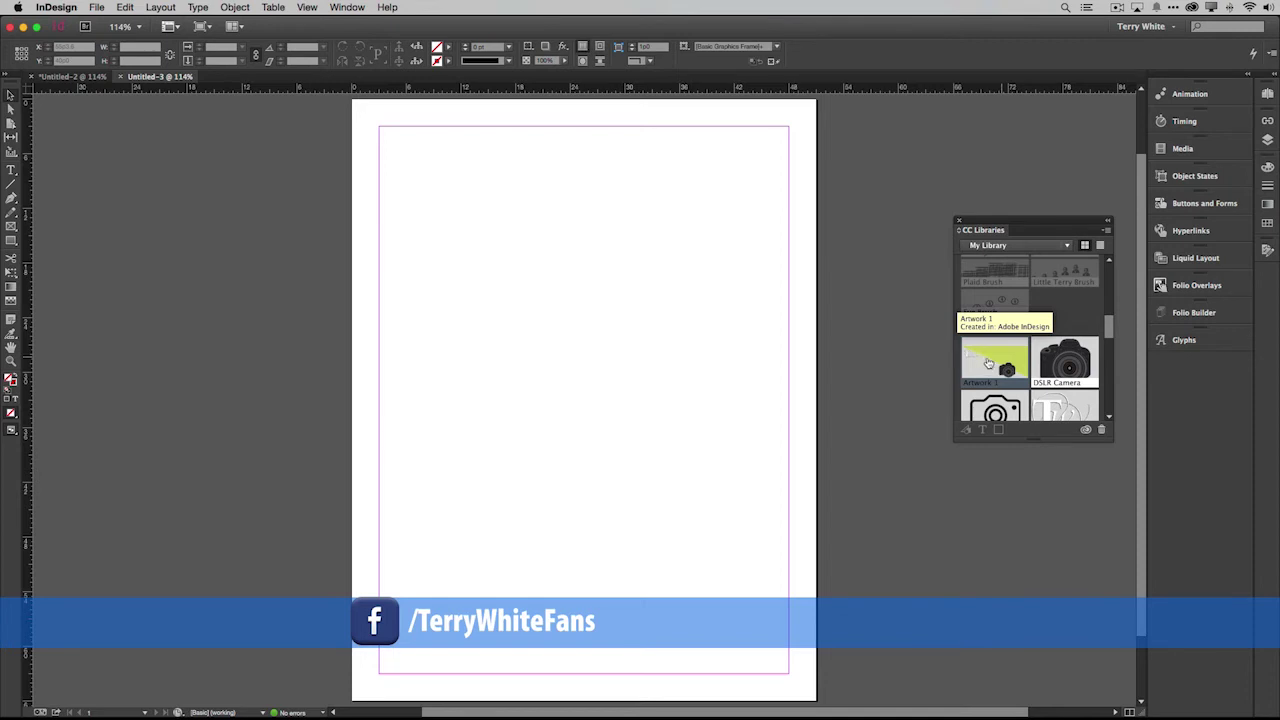
Place Artwork 1 from My Library across the top of the page from its top-left corner.
{"action": "left_click_drag", "start_coordinate": [988, 362], "coordinate": [475, 232]}
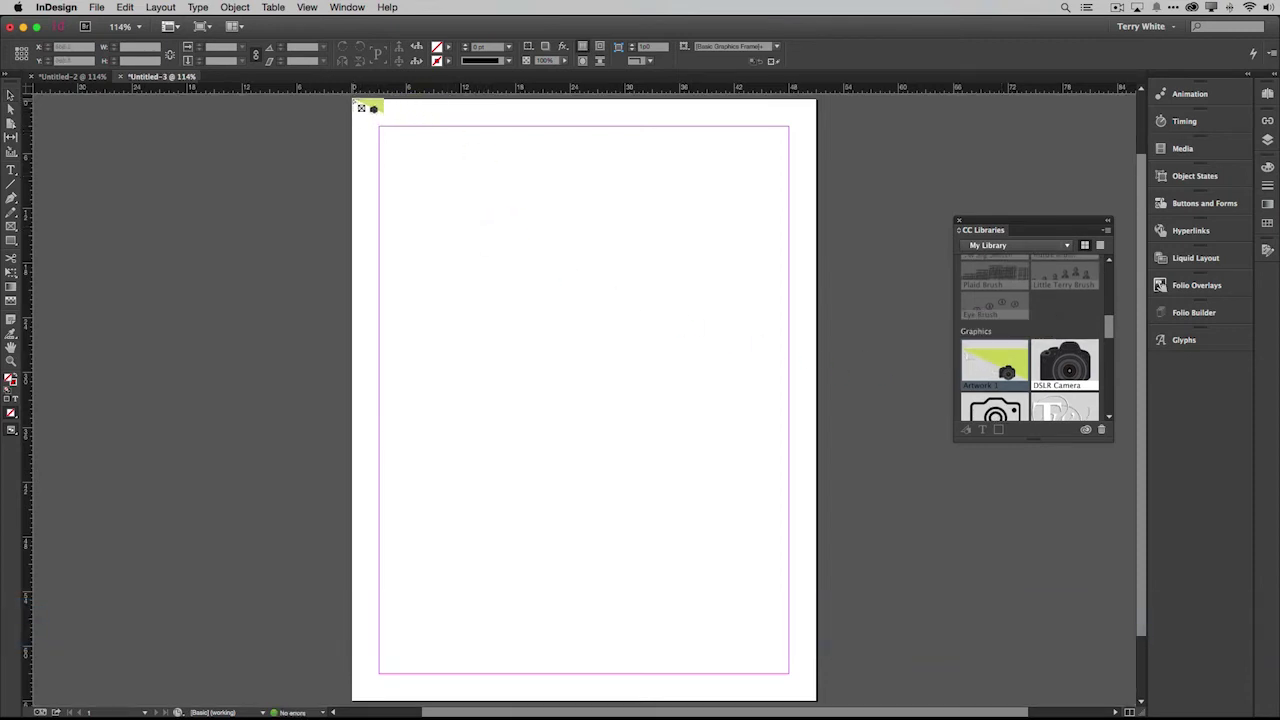
{"action": "left_click_drag", "start_coordinate": [356, 102], "coordinate": [800, 323]}
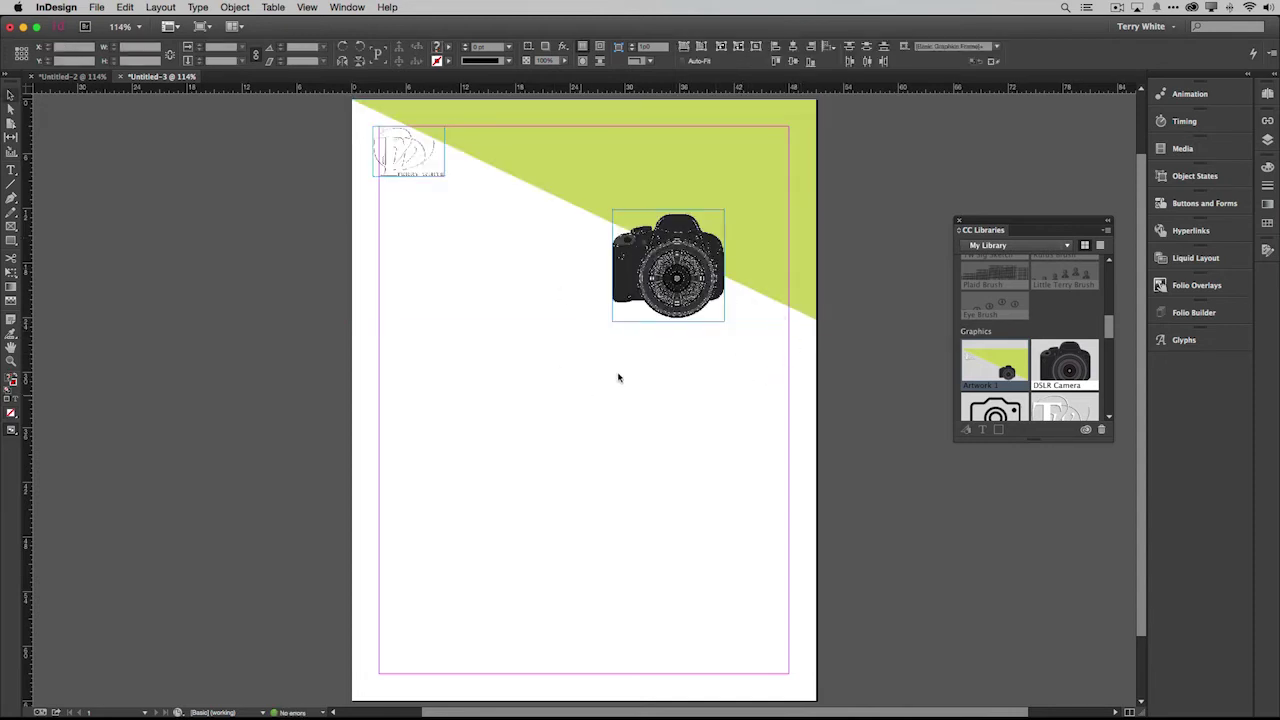
{"action": "left_click", "coordinate": [743, 271]}
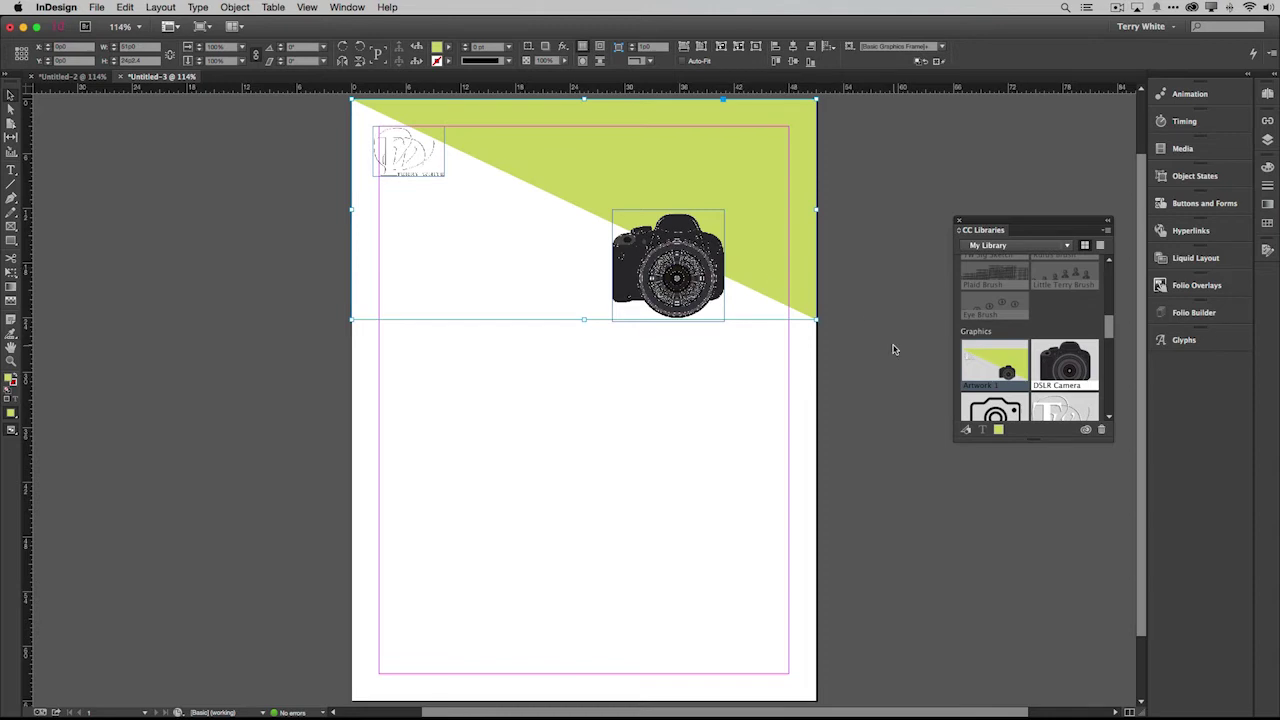
Recolour the triangle with the Dolphin Blue theme's blue swatch after briefly trying dark slate.
{"action": "key", "text": "super+shift+a"}
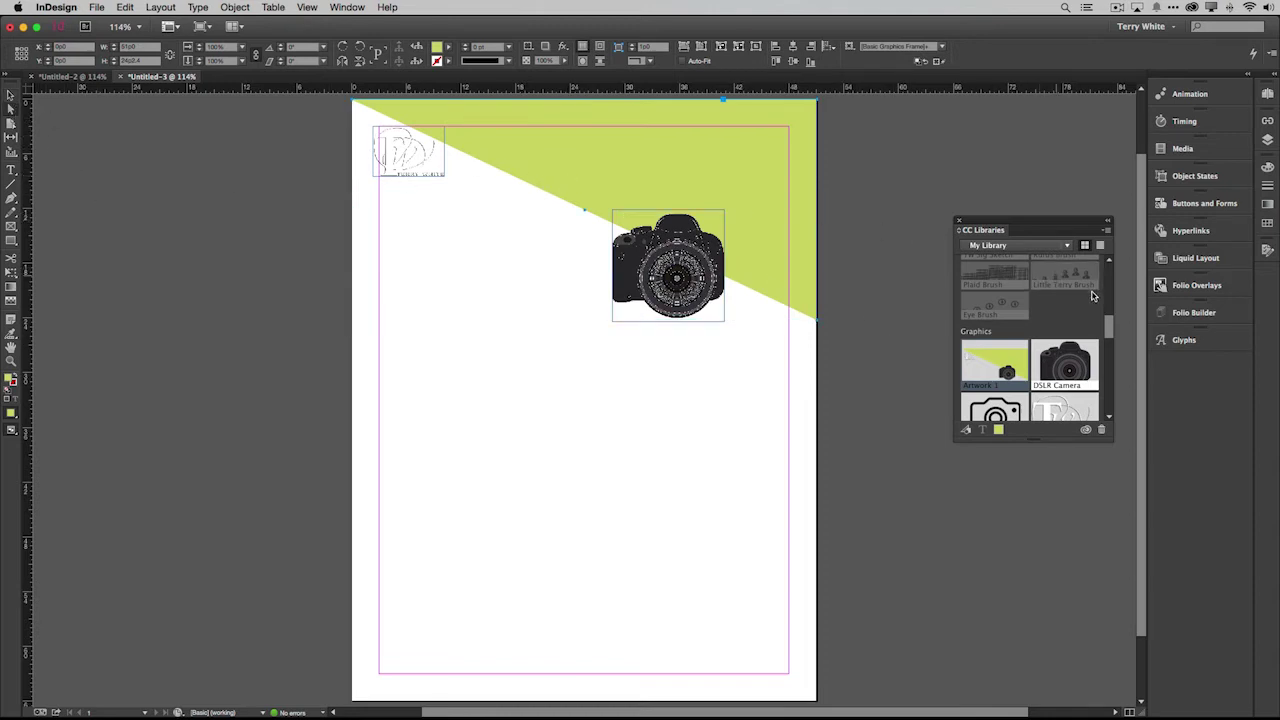
{"action": "scroll", "coordinate": [1093, 295], "scroll_direction": "up", "scroll_amount": 5}
{"action": "scroll", "coordinate": [1050, 310], "scroll_direction": "up", "scroll_amount": 5}
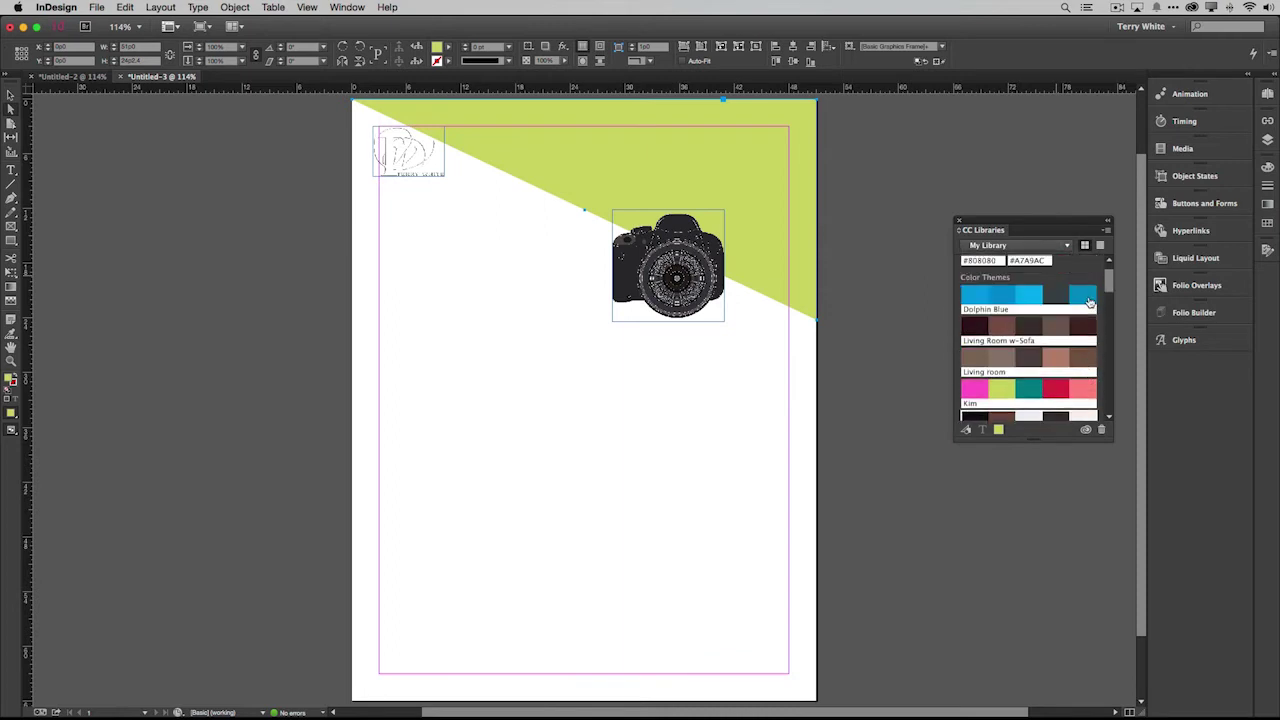
{"action": "left_click", "coordinate": [1023, 322]}
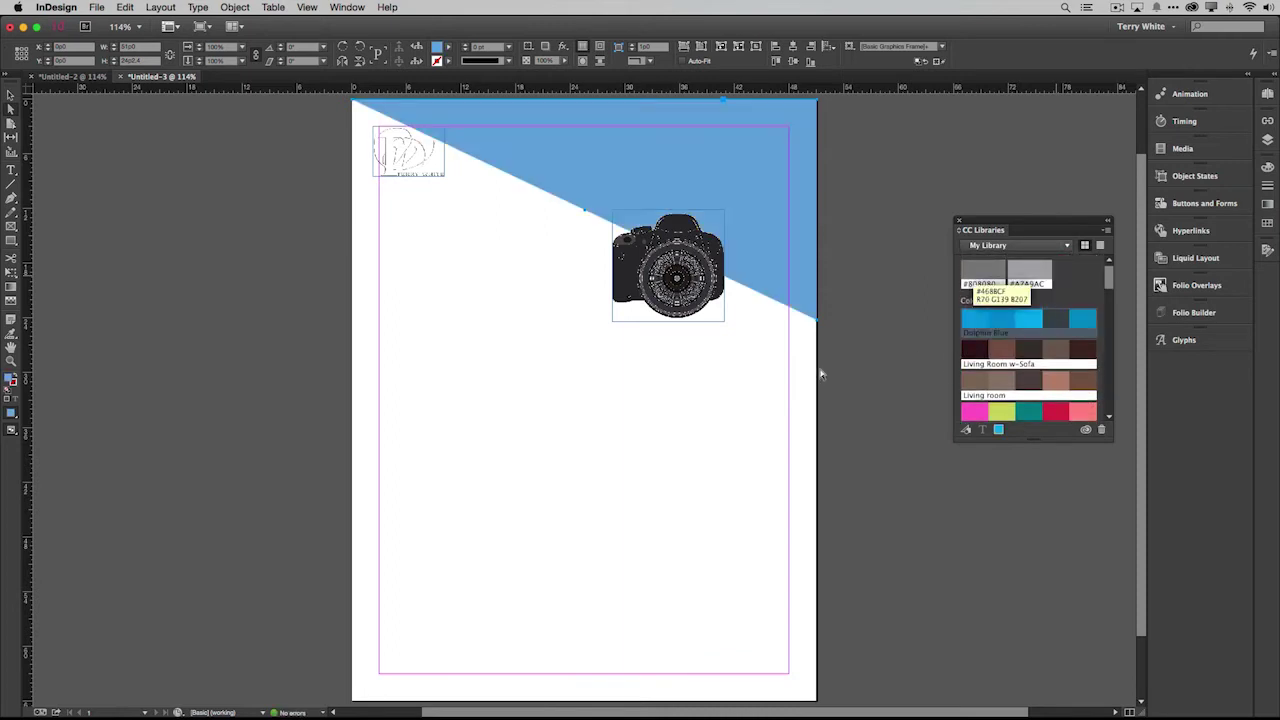
{"action": "left_click", "coordinate": [1066, 321]}
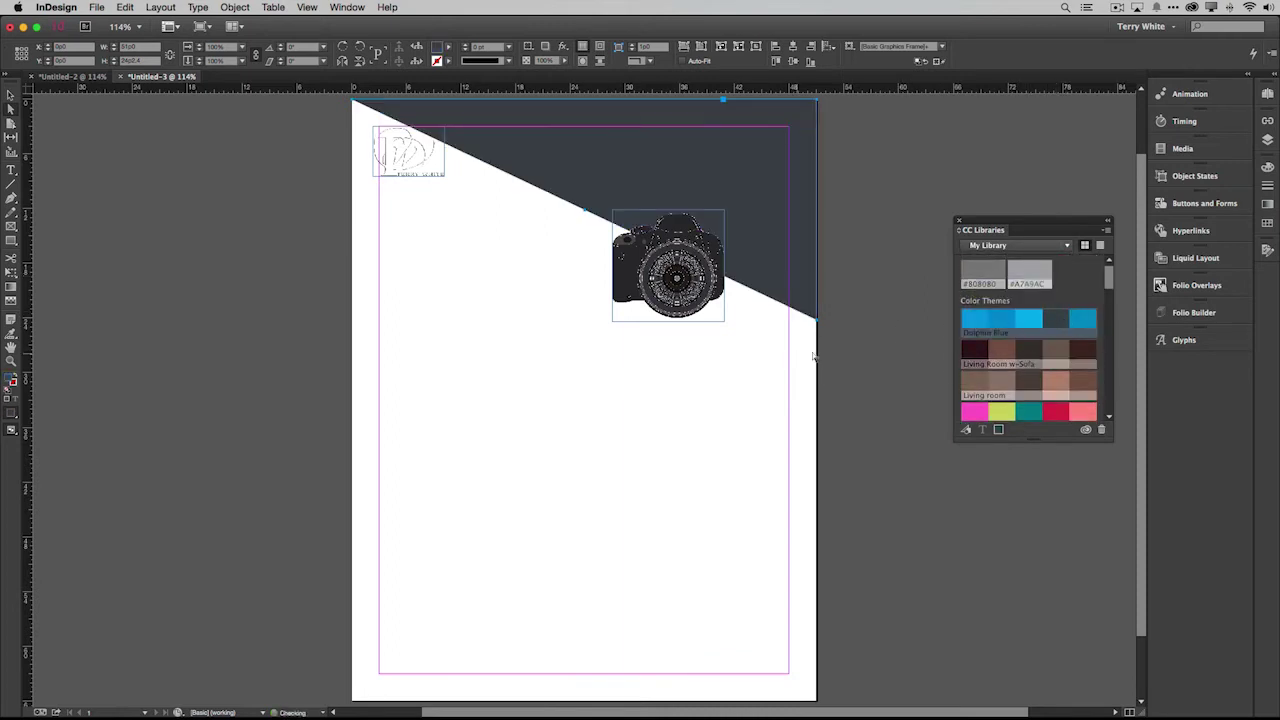
{"action": "left_click", "coordinate": [1006, 321]}
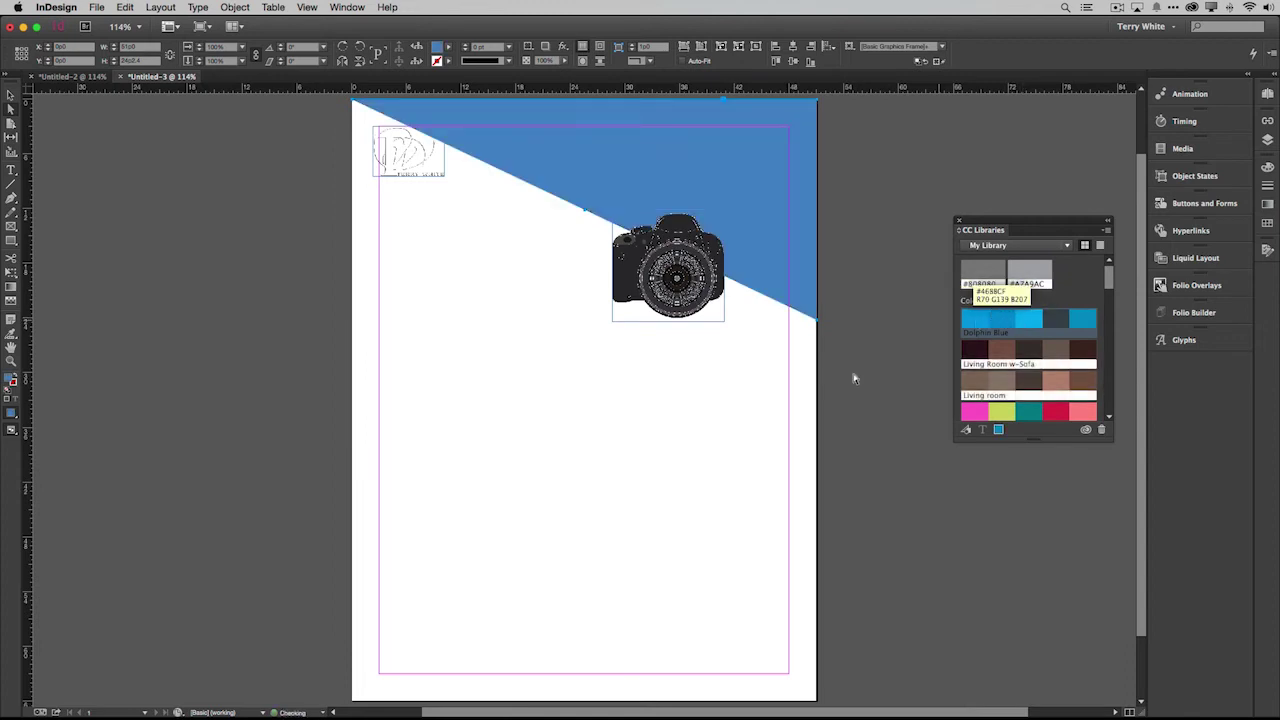
{"action": "left_click", "coordinate": [457, 289]}
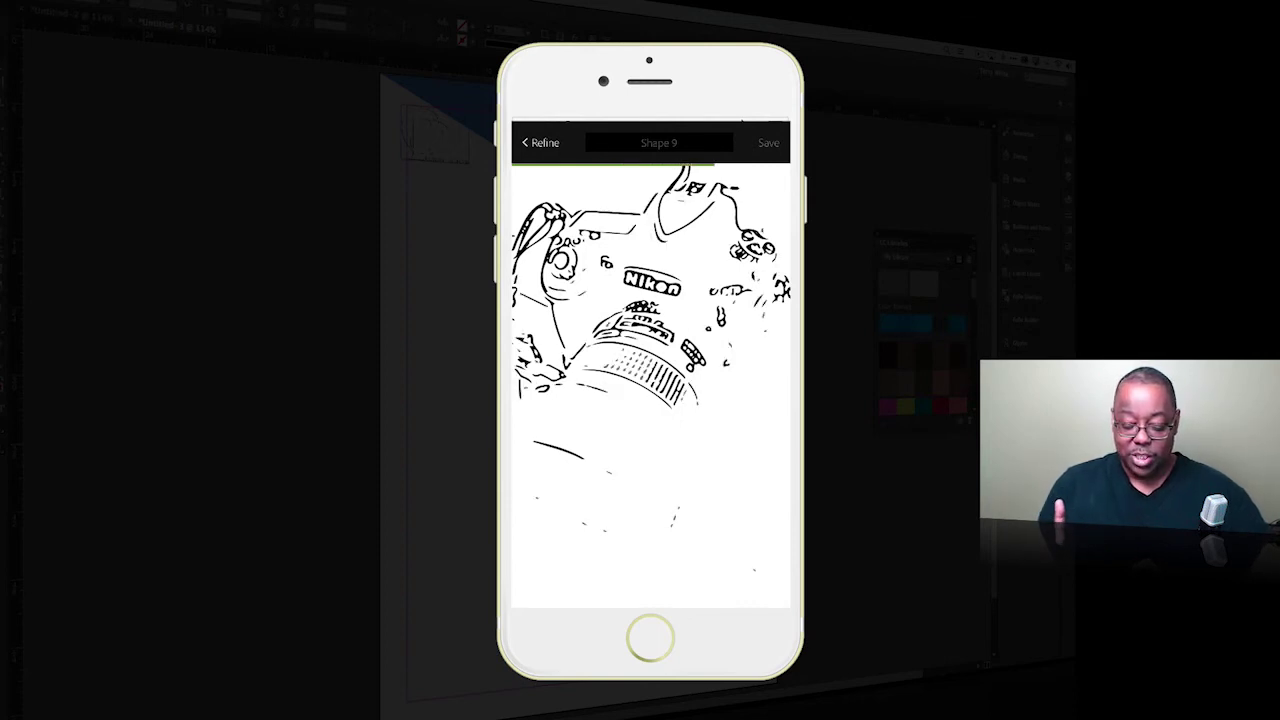
Enter D810 as the Nikon shape's title, confirm it, and save it to the library.
{"action": "left_click", "coordinate": [659, 142]}
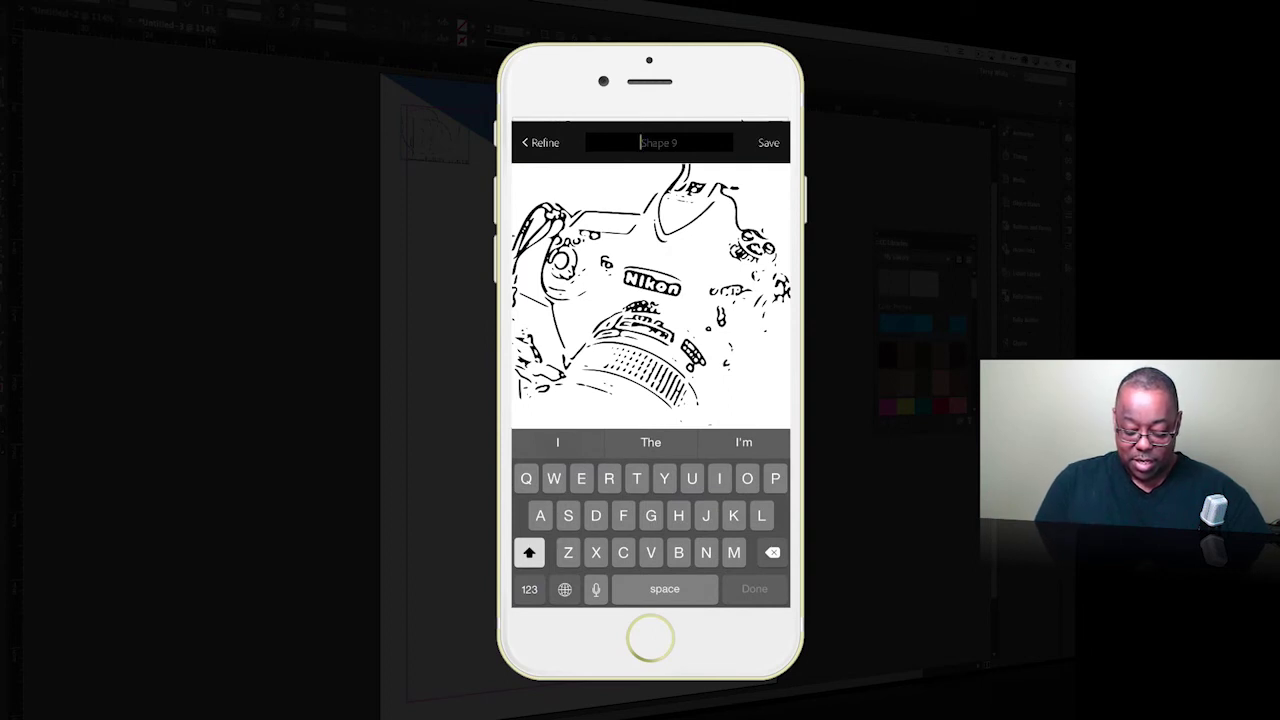
{"action": "type", "text": "D"}
{"action": "left_click", "coordinate": [529, 589]}
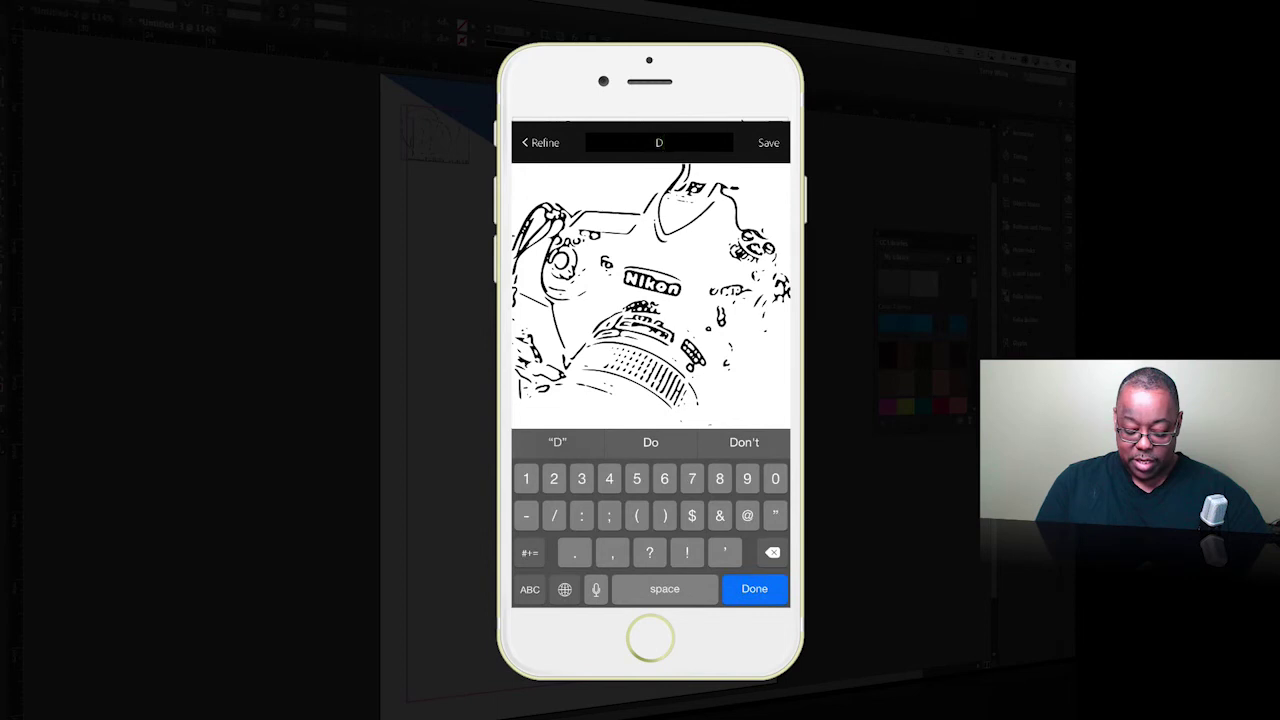
{"action": "type", "text": "810"}
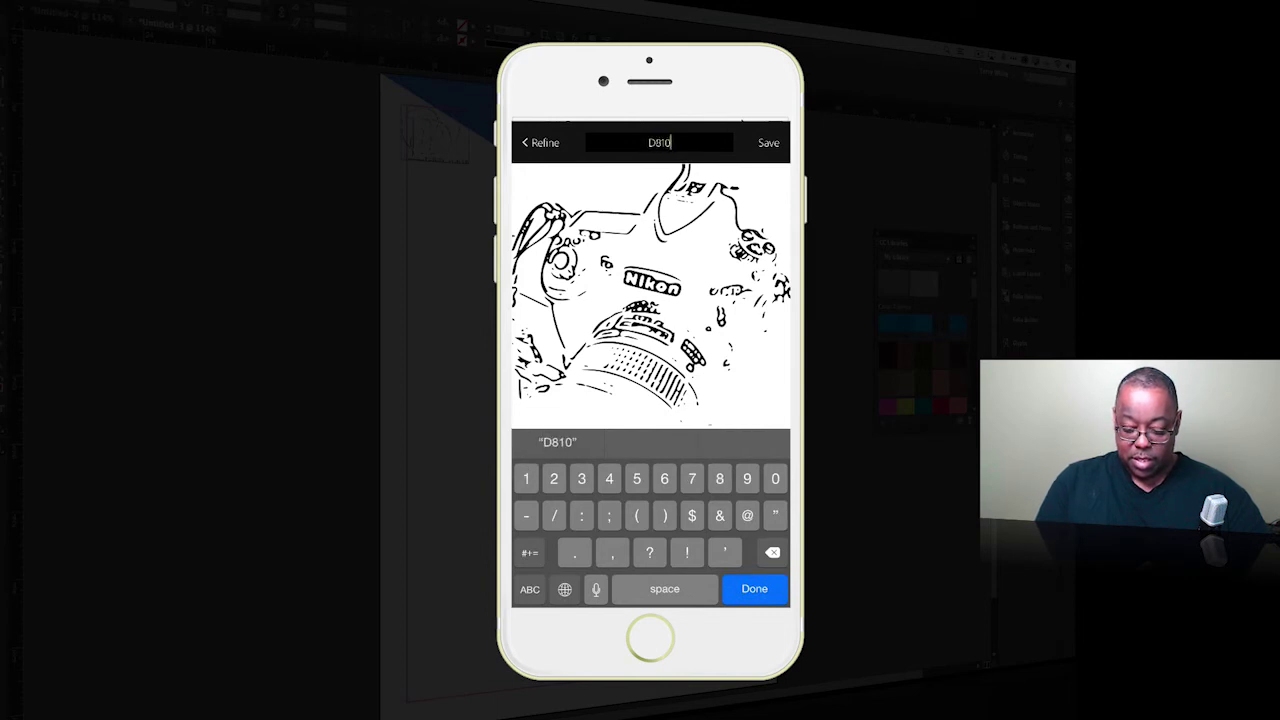
{"action": "left_click", "coordinate": [754, 589]}
{"action": "left_click", "coordinate": [767, 143]}
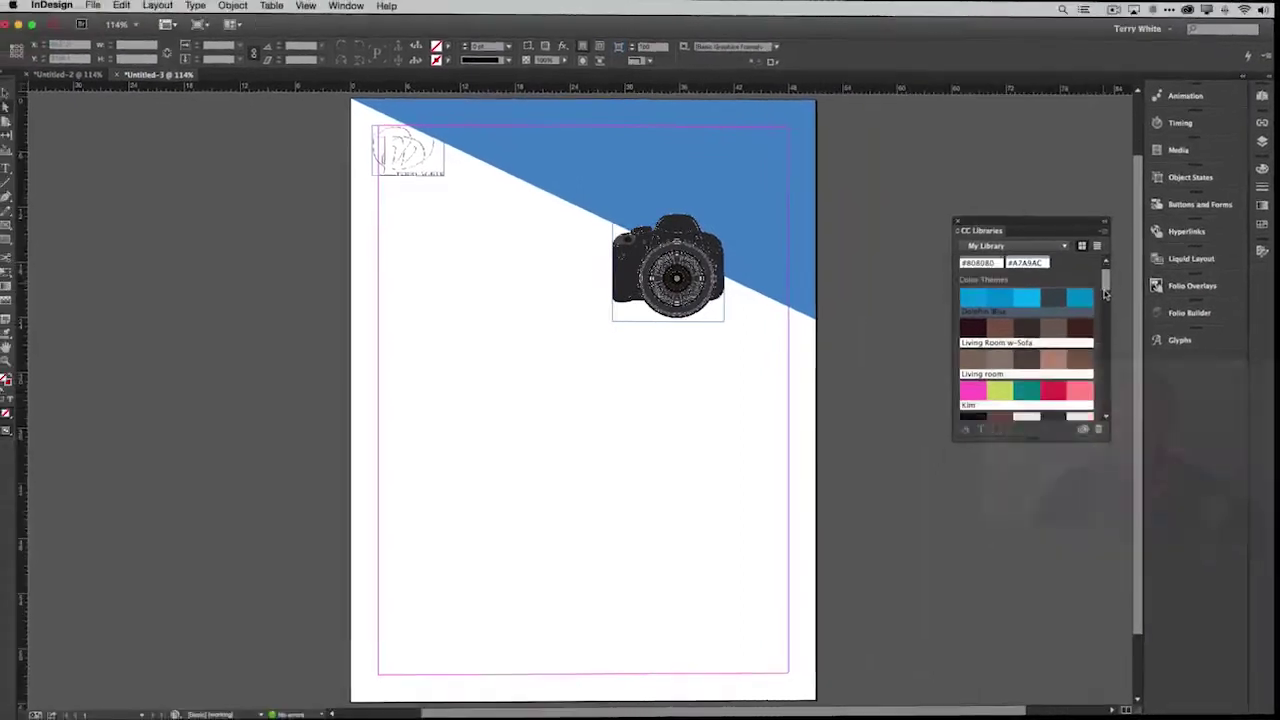
Drag the D810 sketch from CC Libraries onto the page, enlarge it, and move it near the top.
{"action": "scroll", "coordinate": [972, 330], "scroll_direction": "down", "scroll_amount": 10}
{"action": "scroll", "coordinate": [1107, 330], "scroll_direction": "down", "scroll_amount": 4}
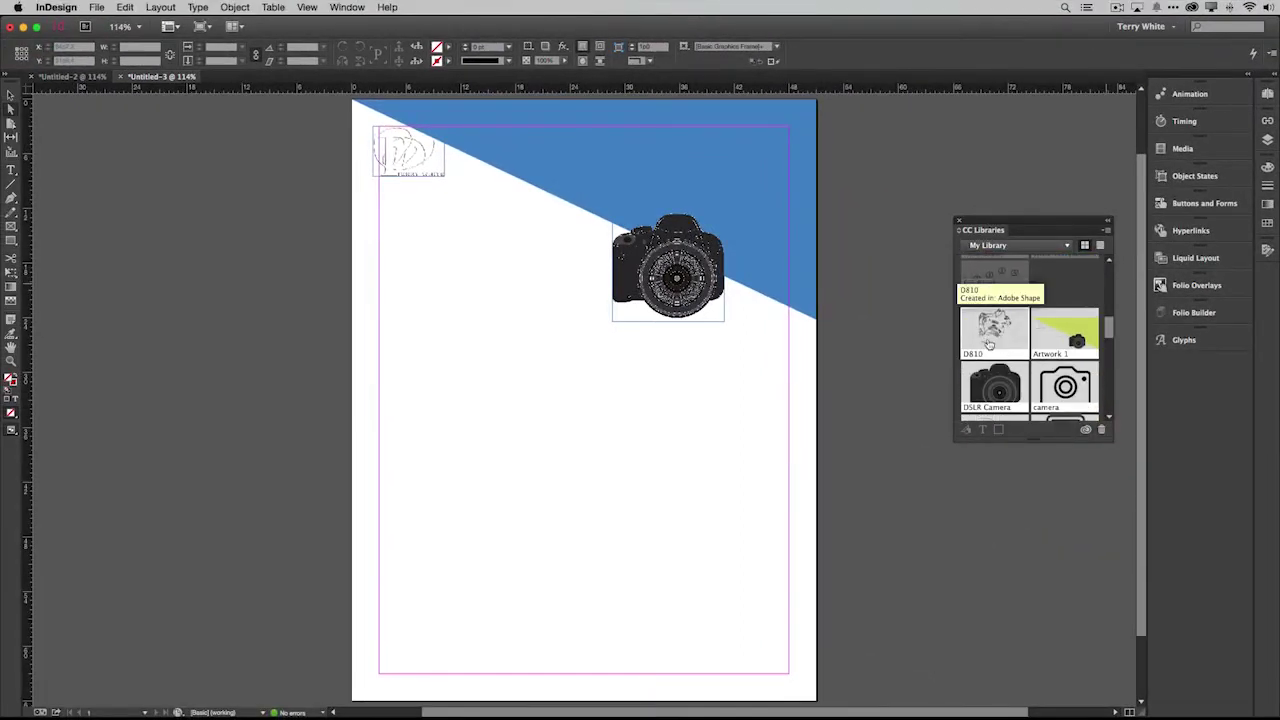
{"action": "left_click_drag", "start_coordinate": [993, 335], "coordinate": [534, 454]}
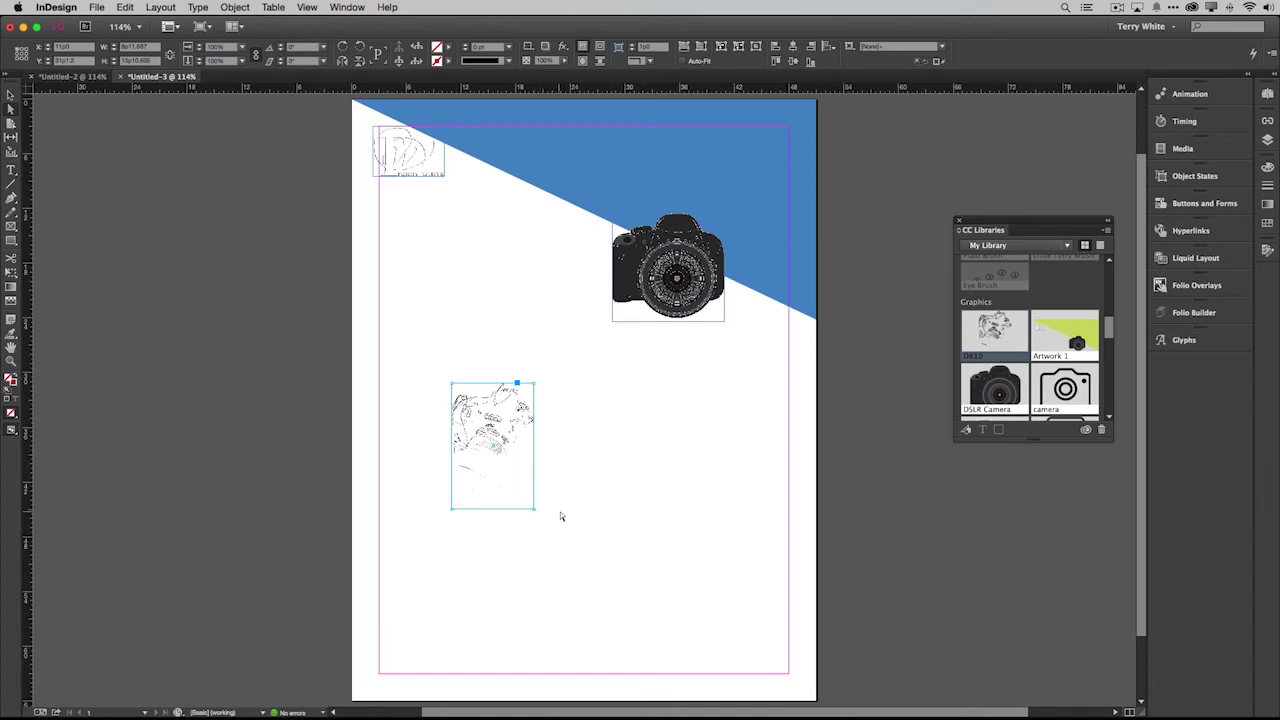
{"action": "left_click", "coordinate": [10, 94]}
{"action": "left_click_drag", "start_coordinate": [533, 508], "coordinate": [595, 601]}
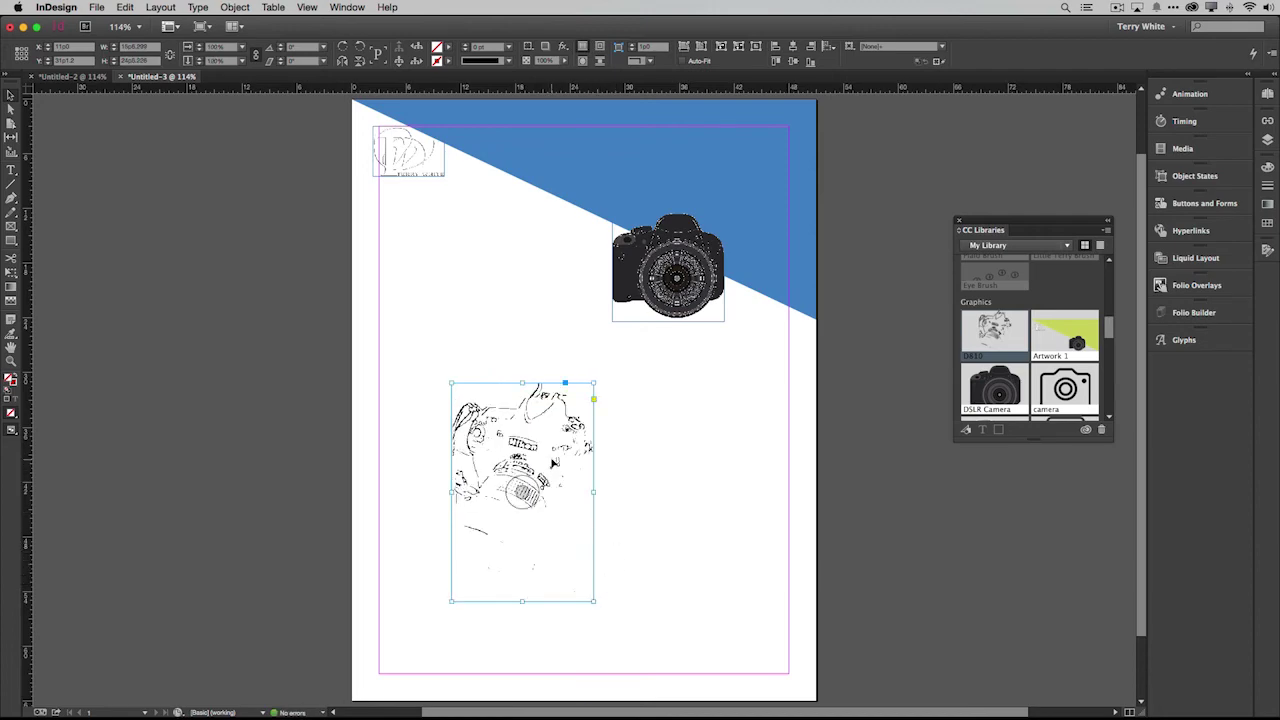
{"action": "left_click_drag", "start_coordinate": [552, 463], "coordinate": [545, 268]}
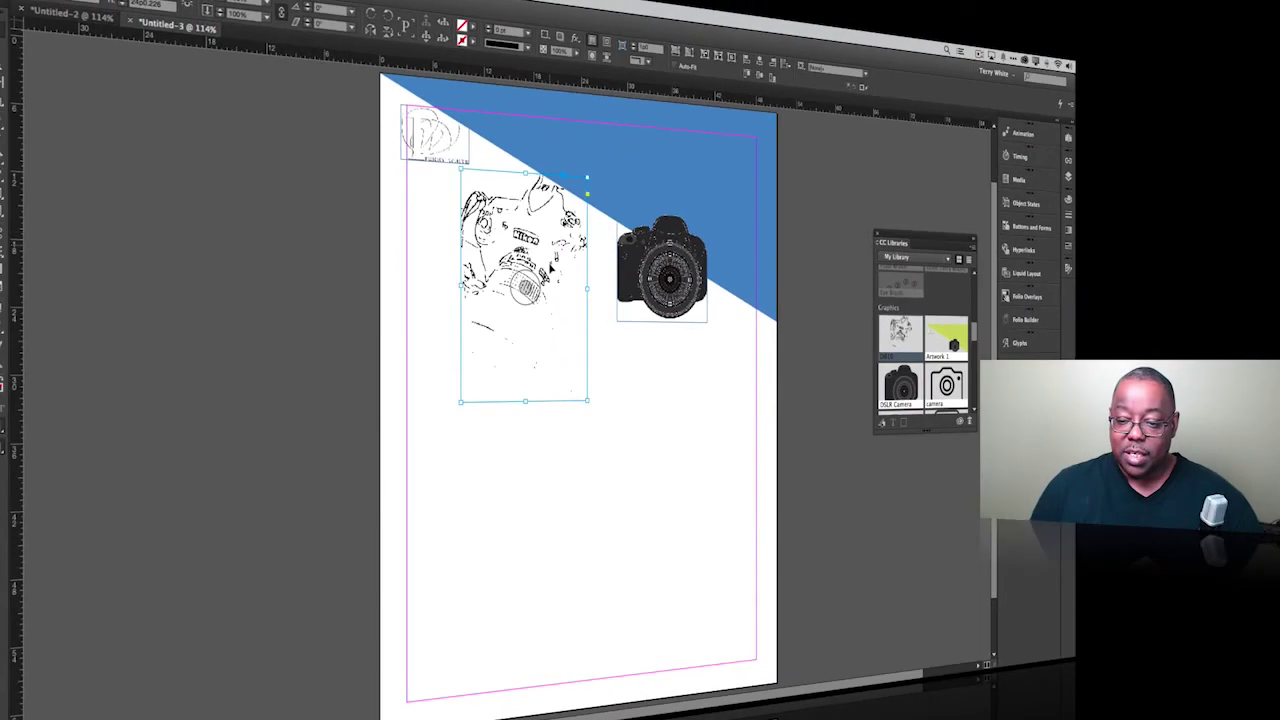
{"action": "left_click", "coordinate": [654, 451]}
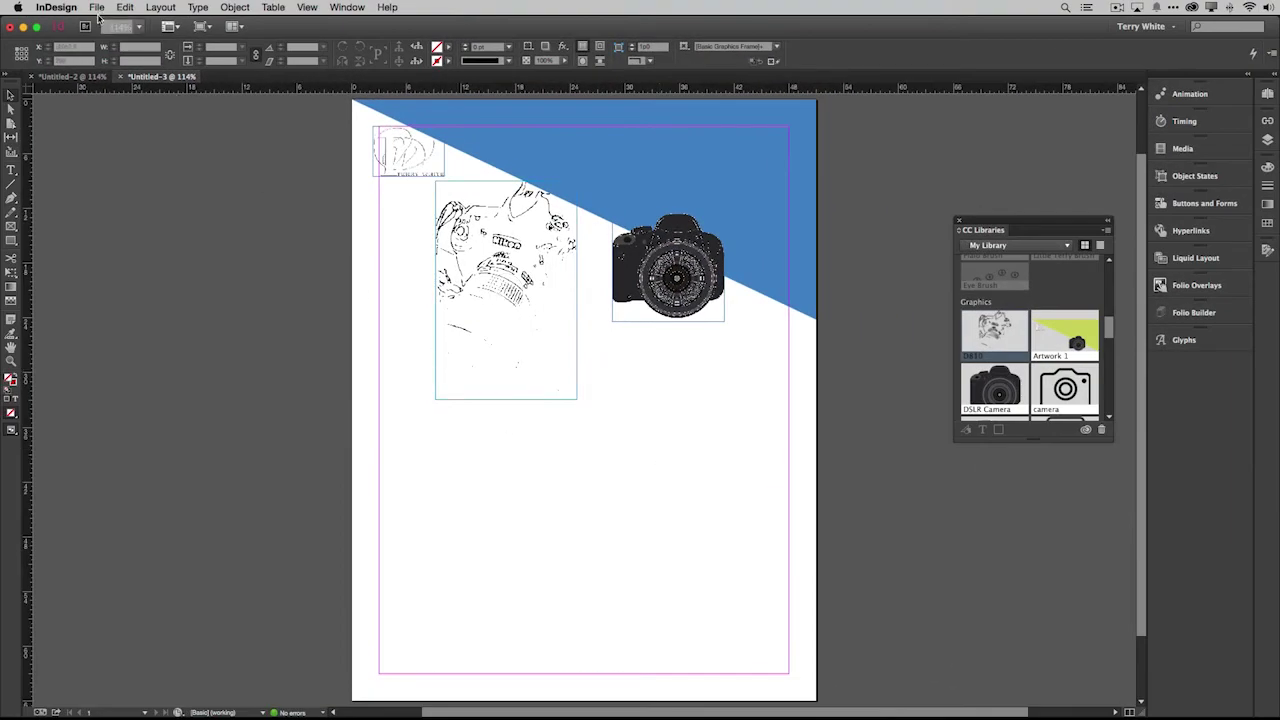
{"action": "left_click", "coordinate": [97, 7]}
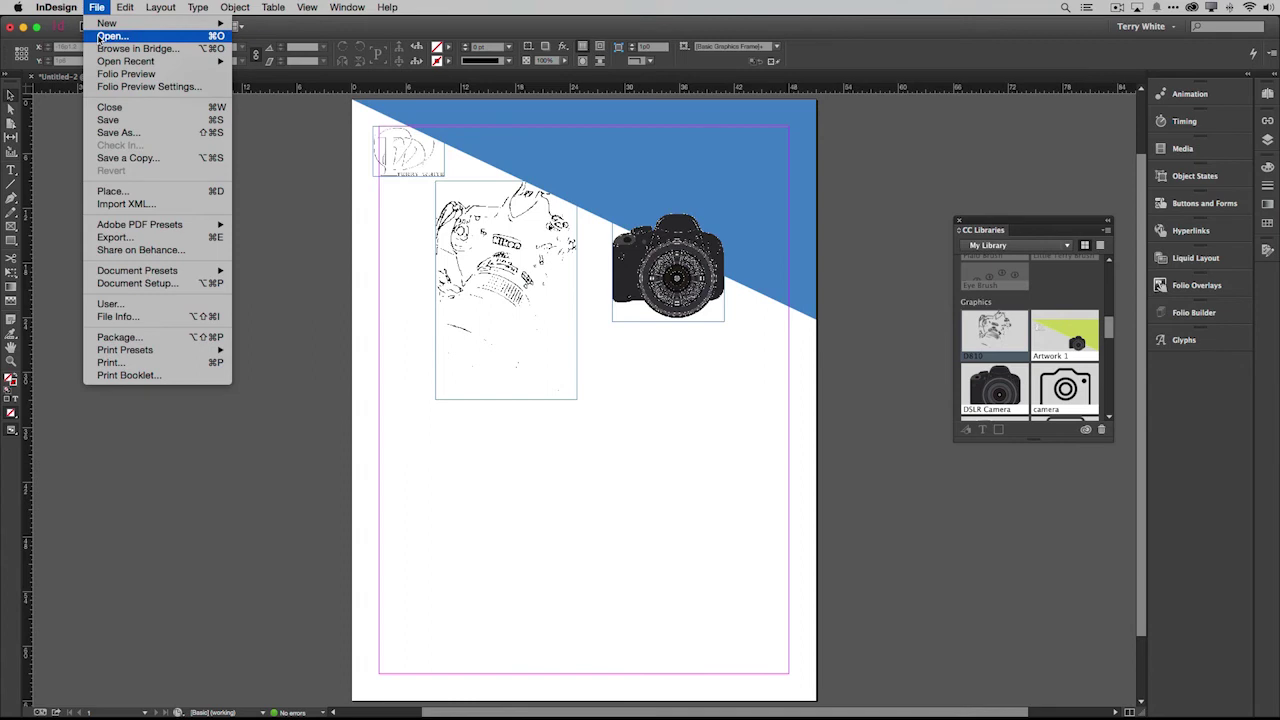
Open the IDLibrary.indl library file from the Expanse drive.
{"action": "left_click", "coordinate": [100, 36]}
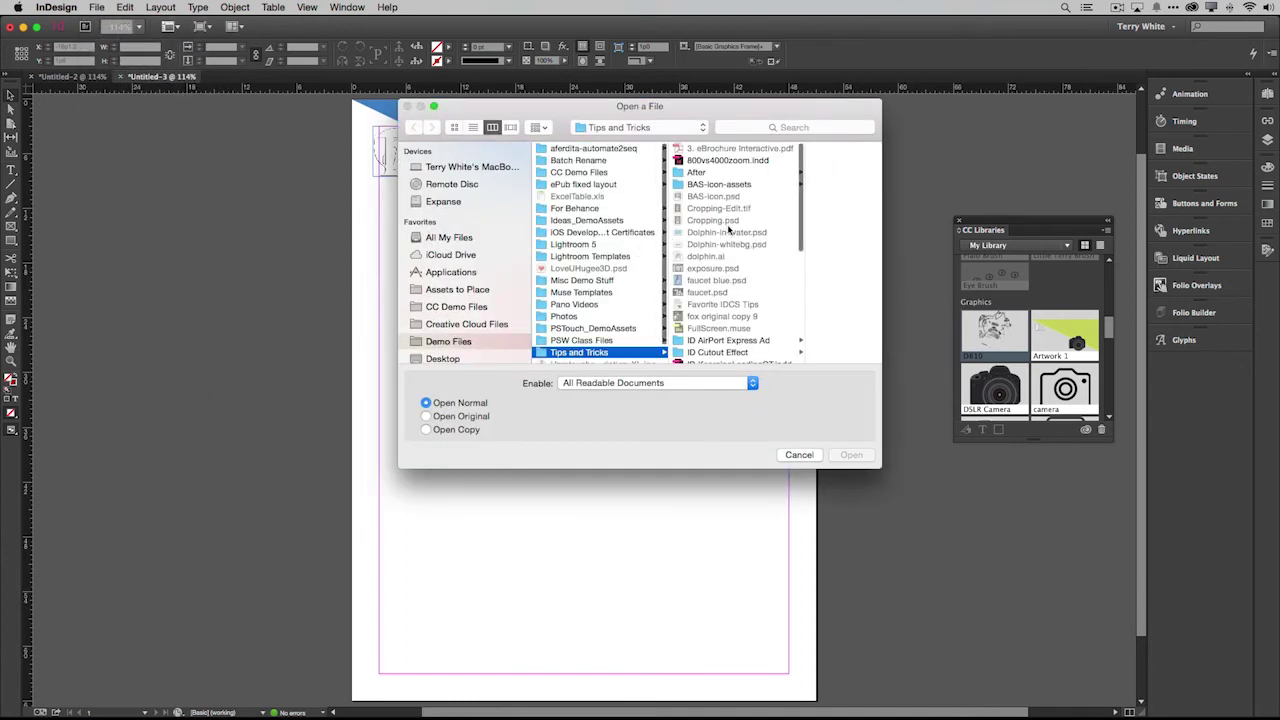
{"action": "left_click", "coordinate": [443, 201]}
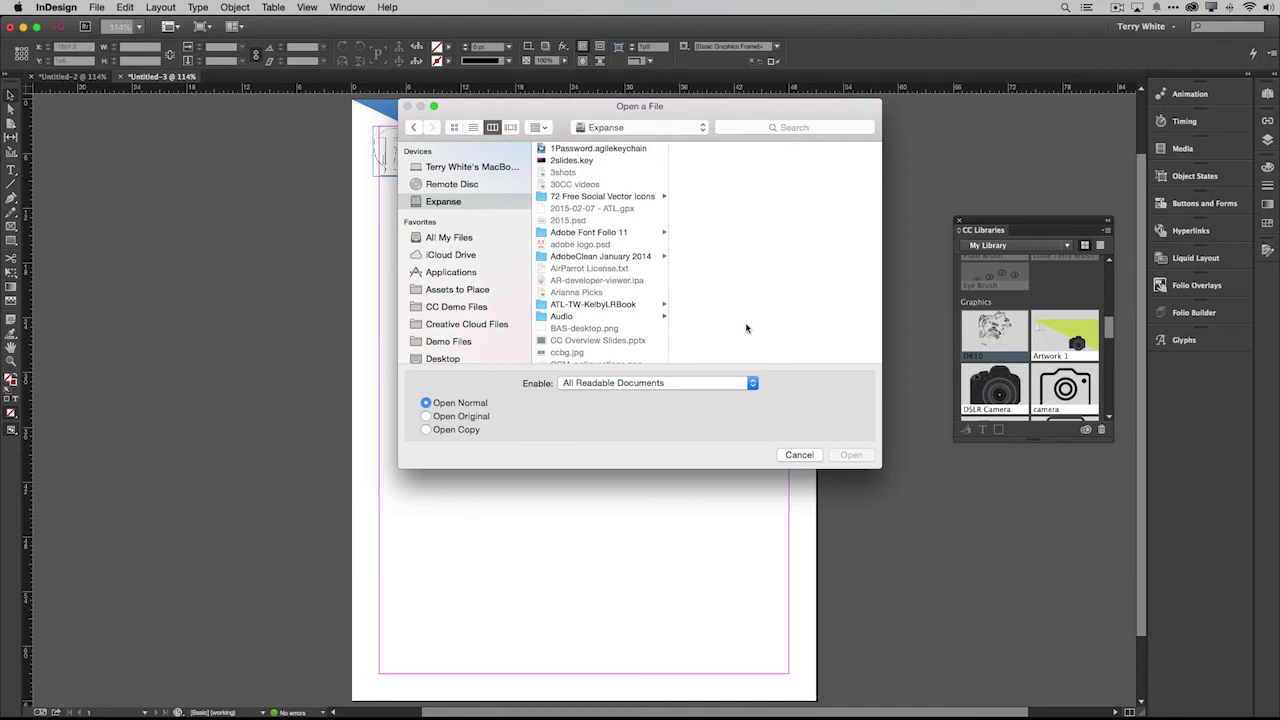
{"action": "scroll", "coordinate": [622, 298], "scroll_direction": "down", "scroll_amount": 10}
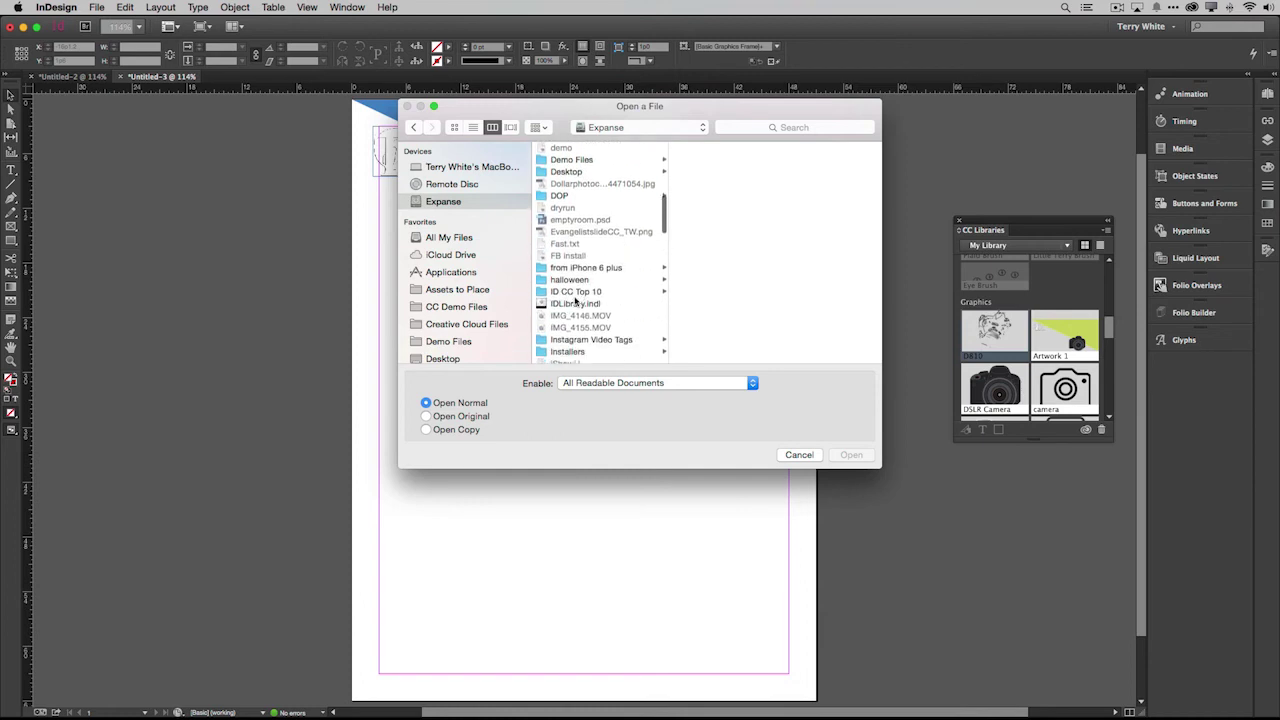
{"action": "left_click", "coordinate": [576, 303]}
{"action": "left_click", "coordinate": [849, 458]}
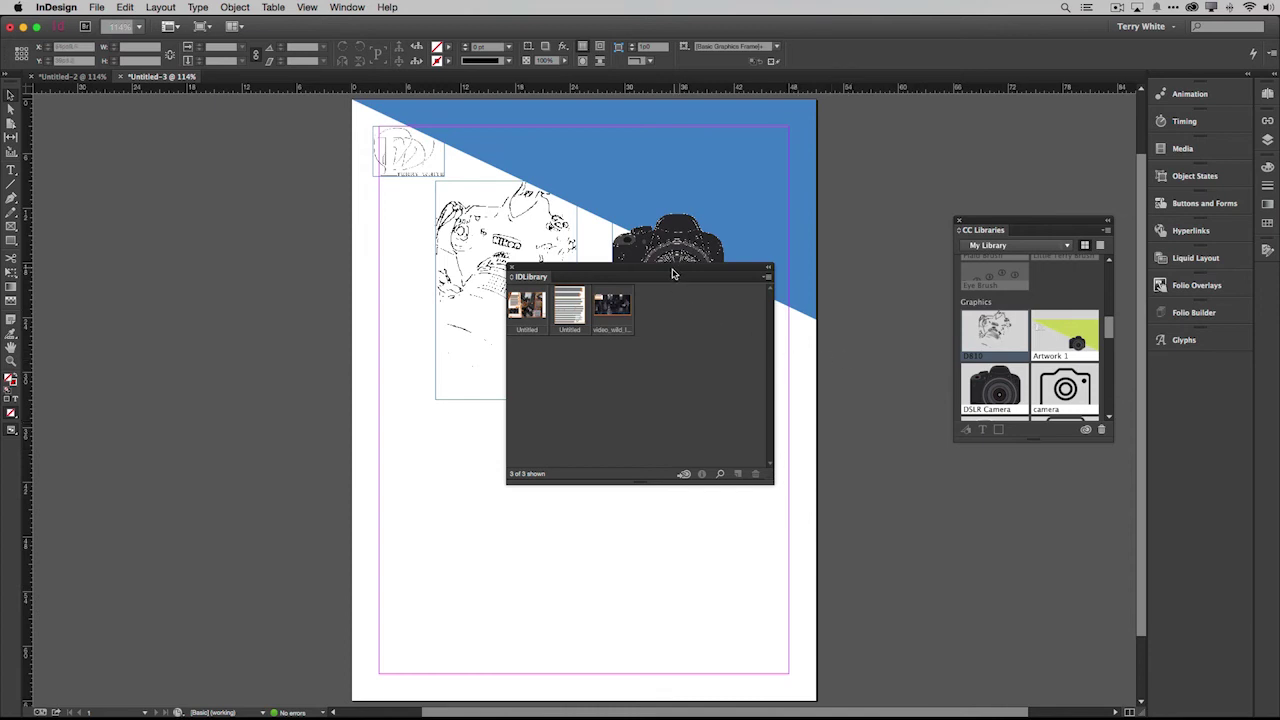
Place the VINTAGE GEAR / WILD LEAVES article from IDLibrary onto the lower page.
{"action": "left_click_drag", "start_coordinate": [597, 270], "coordinate": [937, 420]}
{"action": "left_click_drag", "start_coordinate": [910, 466], "coordinate": [534, 517]}
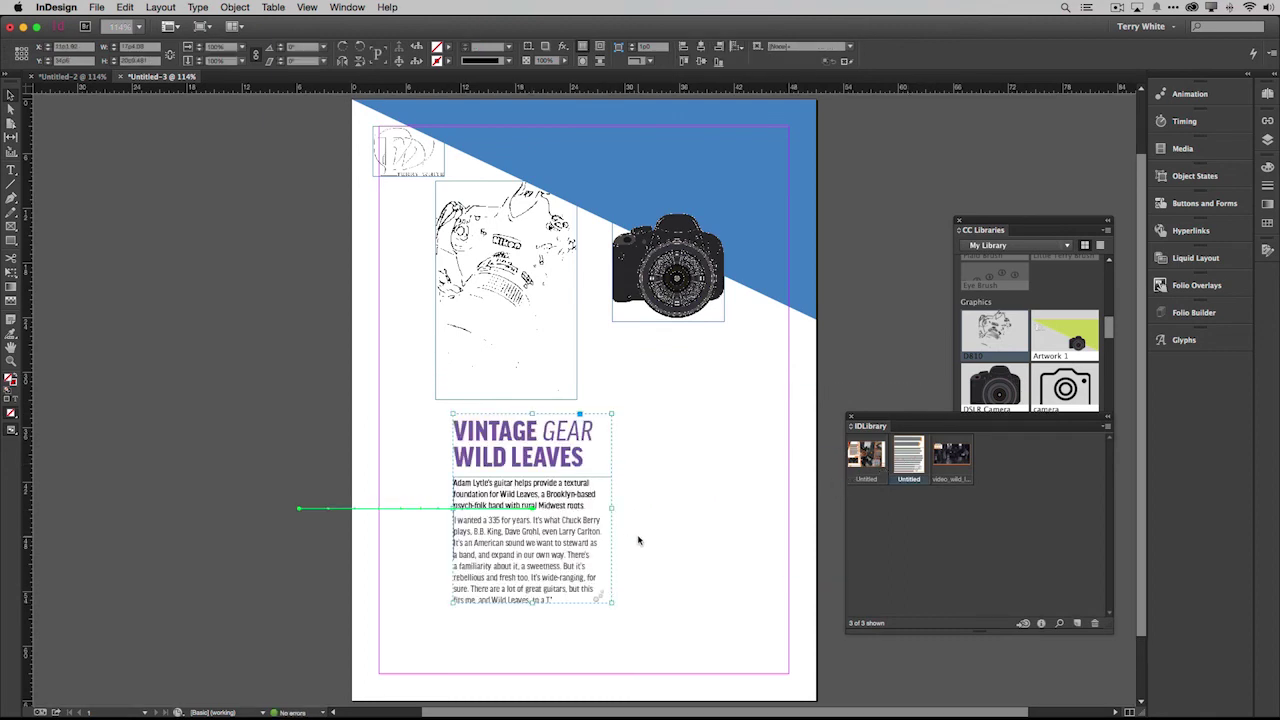
{"action": "left_click", "coordinate": [749, 531]}
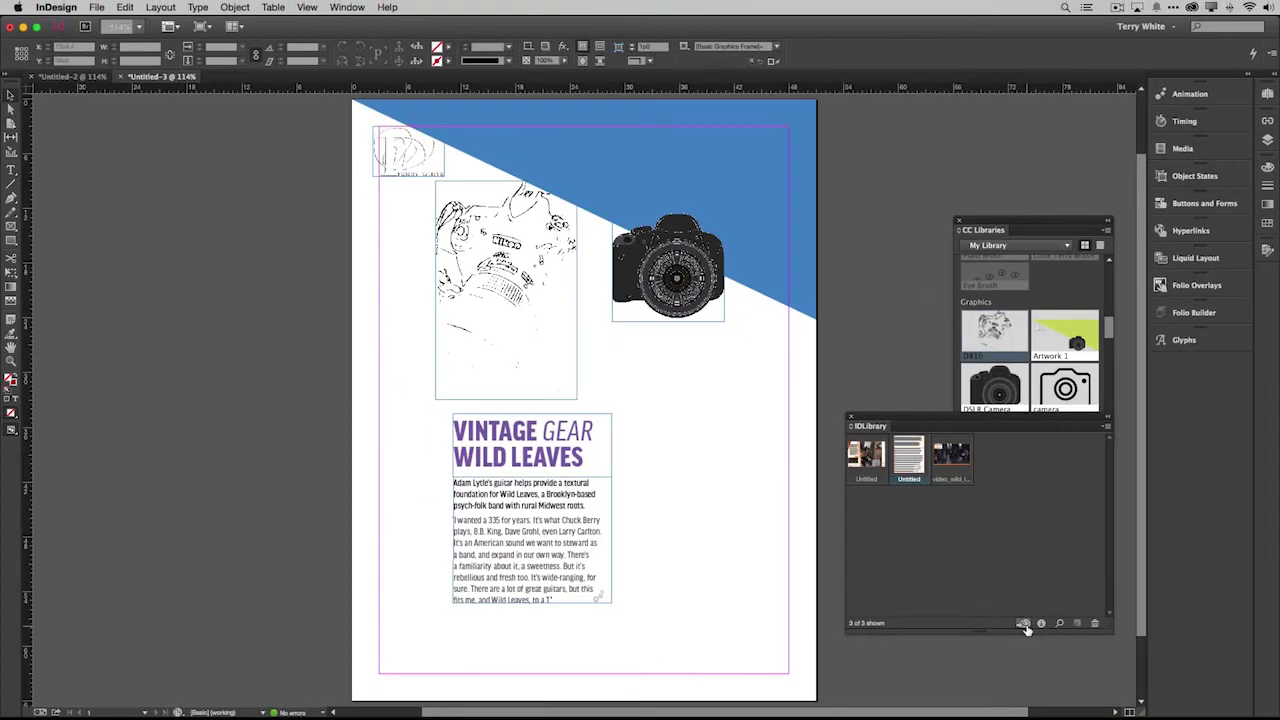
Migrate the IDLibrary items to CC Libraries as a new library named ID Library.
{"action": "left_click", "coordinate": [1024, 624]}
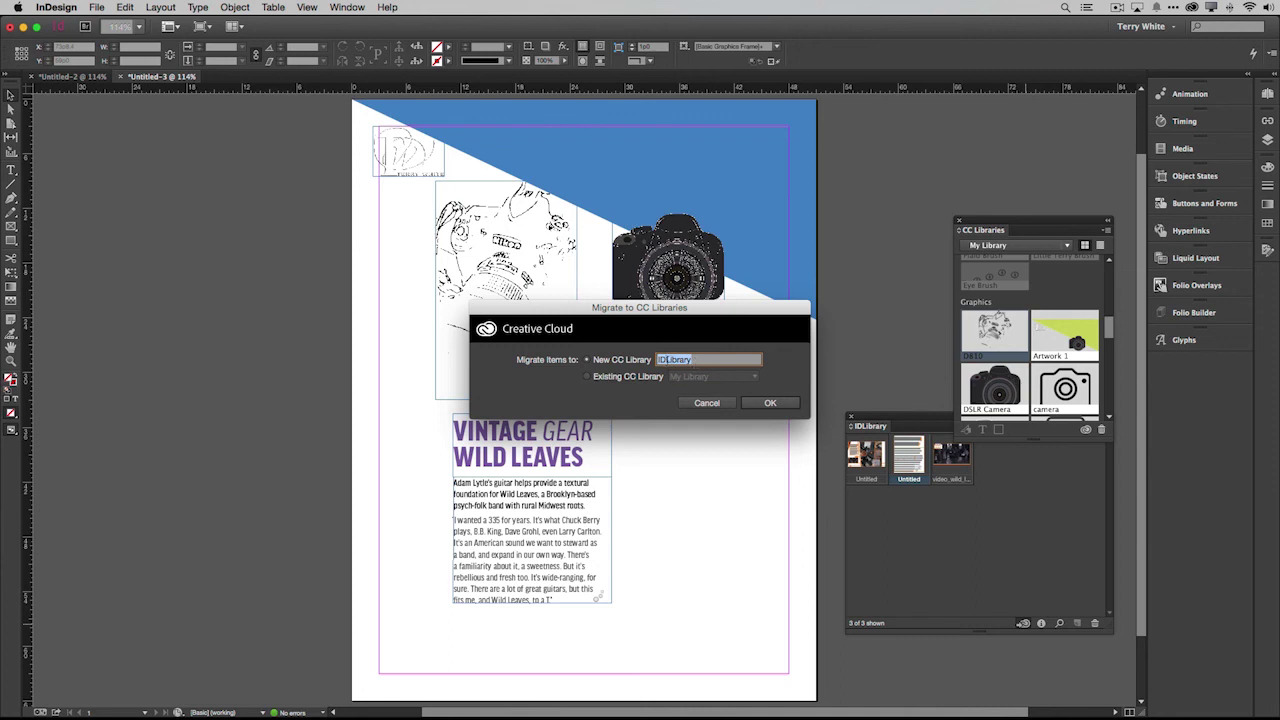
{"action": "left_click", "coordinate": [661, 359]}
{"action": "left_click", "coordinate": [769, 403]}
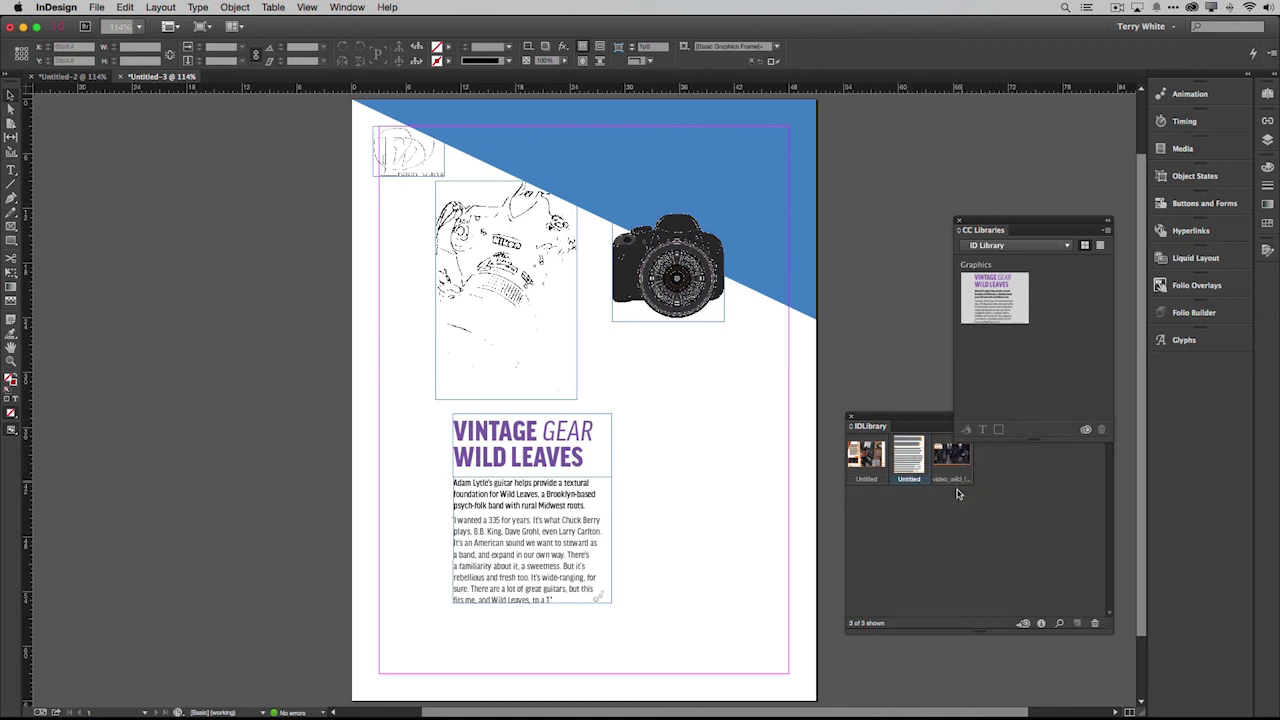
Close the old IDLibrary panel and choose to collaborate on ID Library.
{"action": "left_click", "coordinate": [968, 466]}
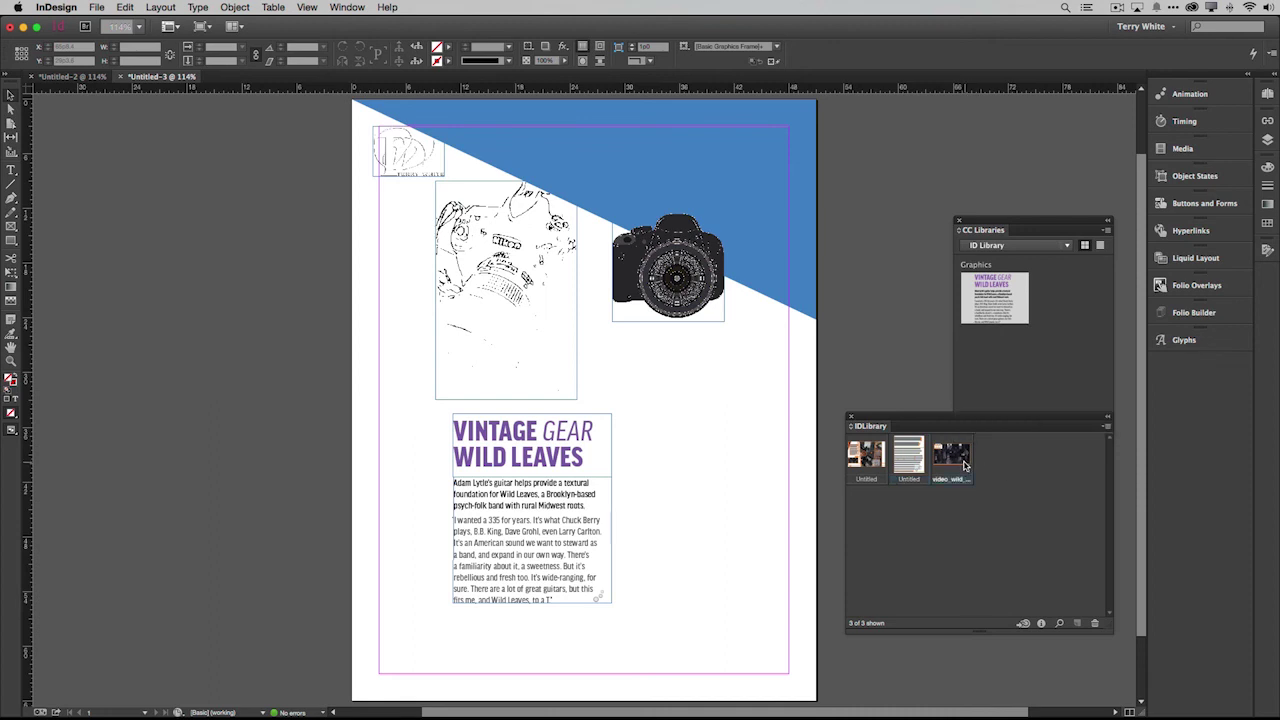
{"action": "left_click", "coordinate": [859, 468], "text": "shift"}
{"action": "left_click_drag", "start_coordinate": [953, 425], "coordinate": [975, 457]}
{"action": "left_click", "coordinate": [907, 452]}
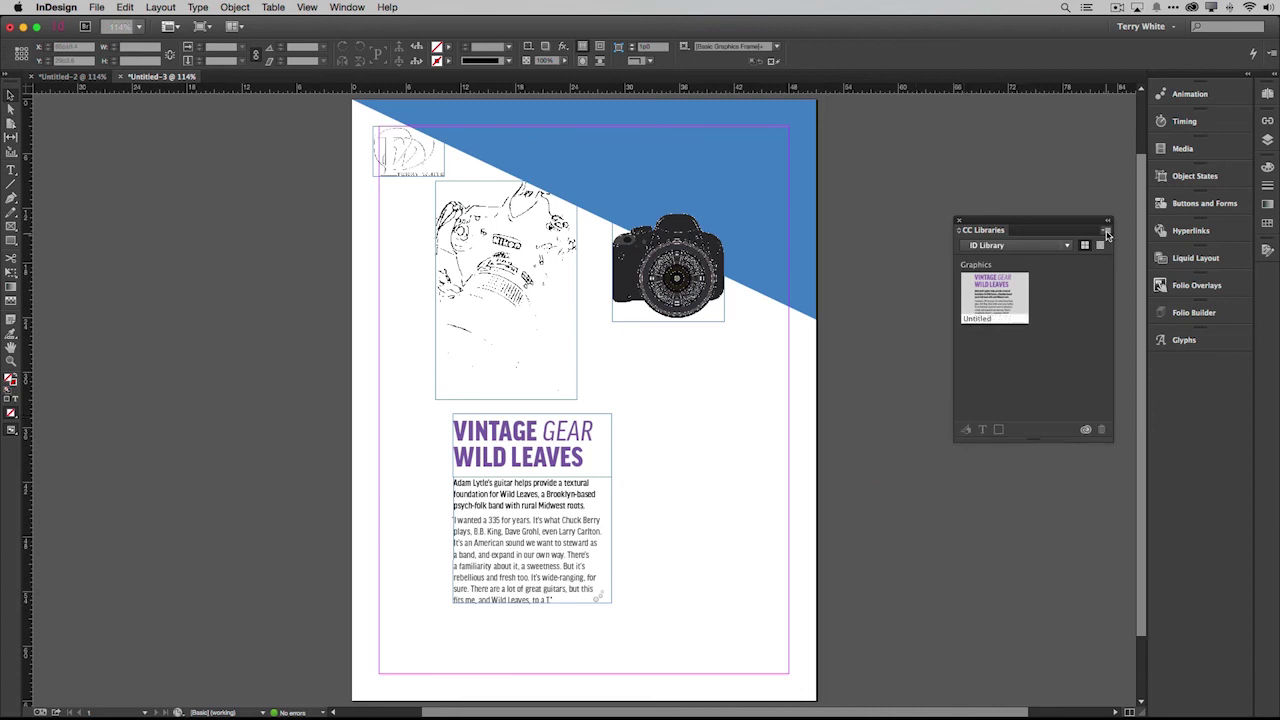
{"action": "left_click", "coordinate": [1107, 233]}
{"action": "left_click", "coordinate": [1152, 258]}
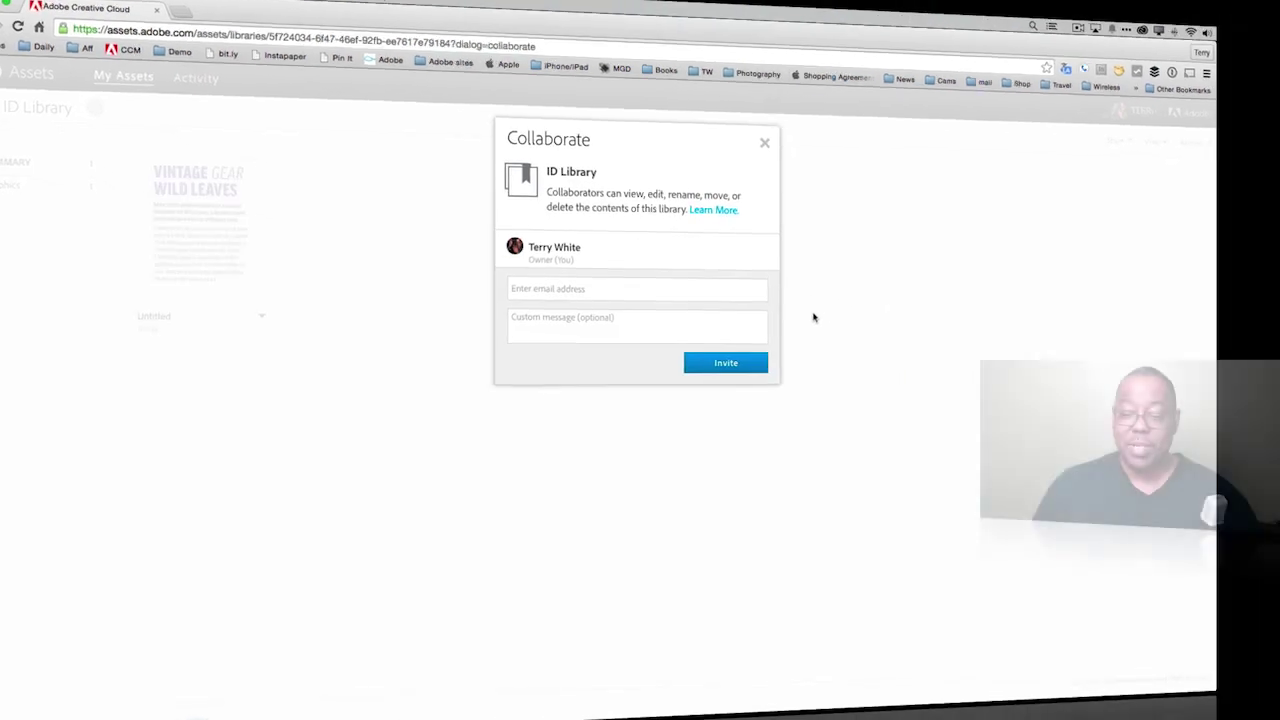
Focus the e-mail address field in ID Library's Collaborate invitation form.
{"action": "left_click", "coordinate": [580, 289]}
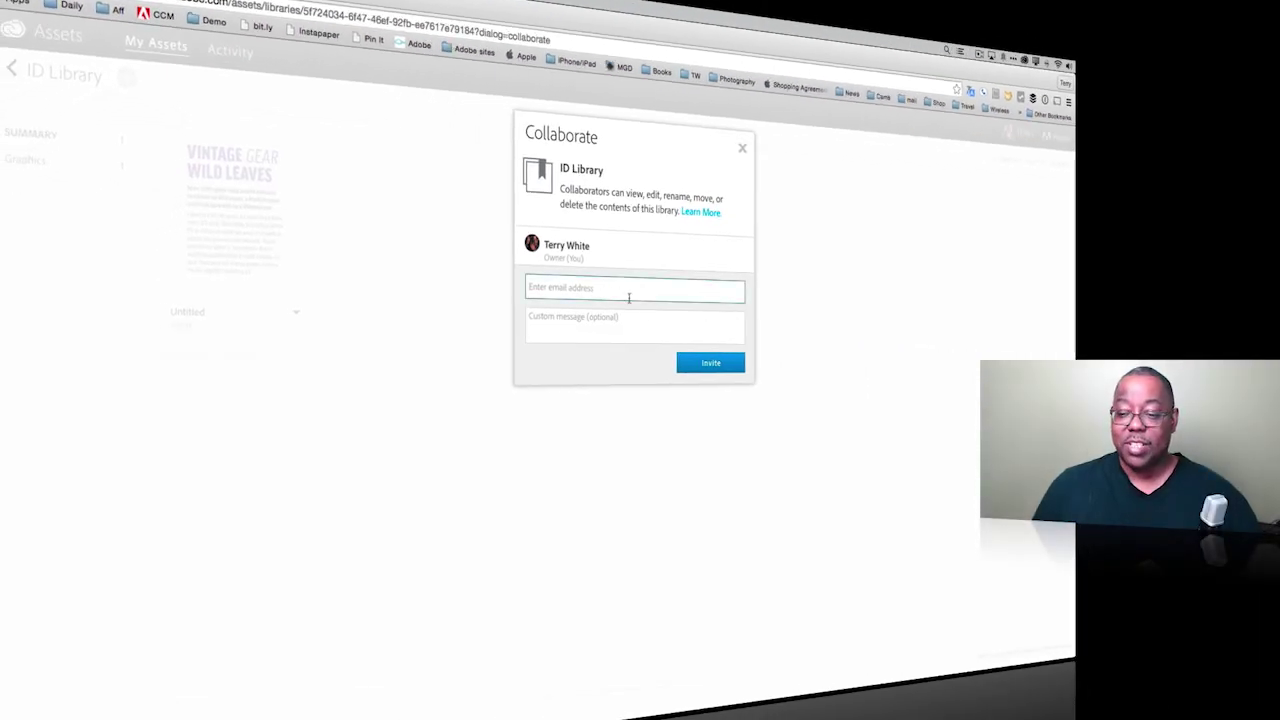